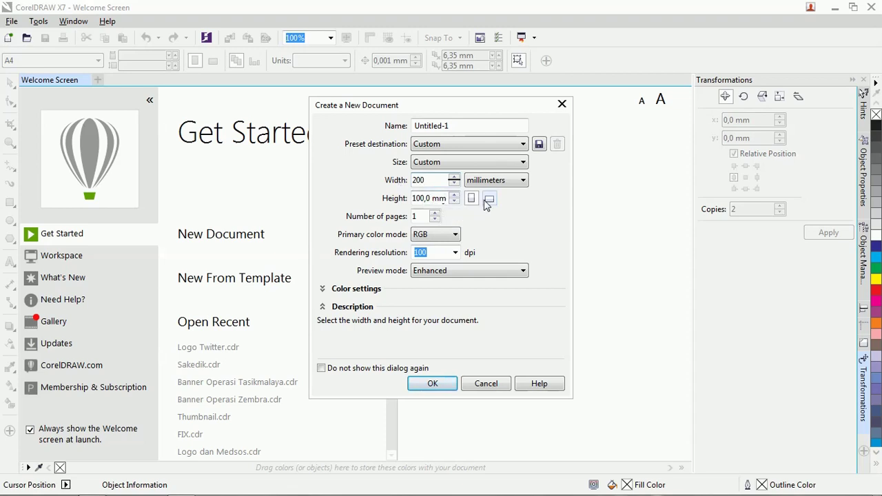
Step: Create the 200 × 100 mm document and add a 100 × 100 mm square covering the left half of the page
left_click(433, 384)
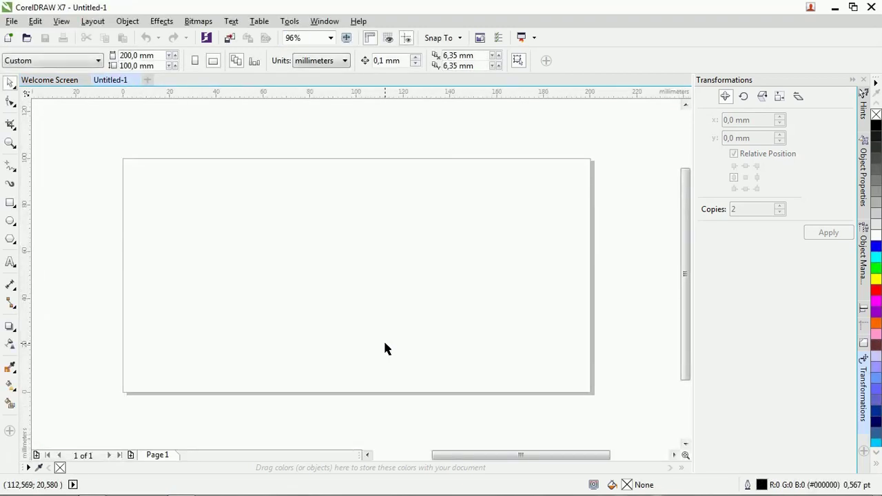
double_click(10, 201)
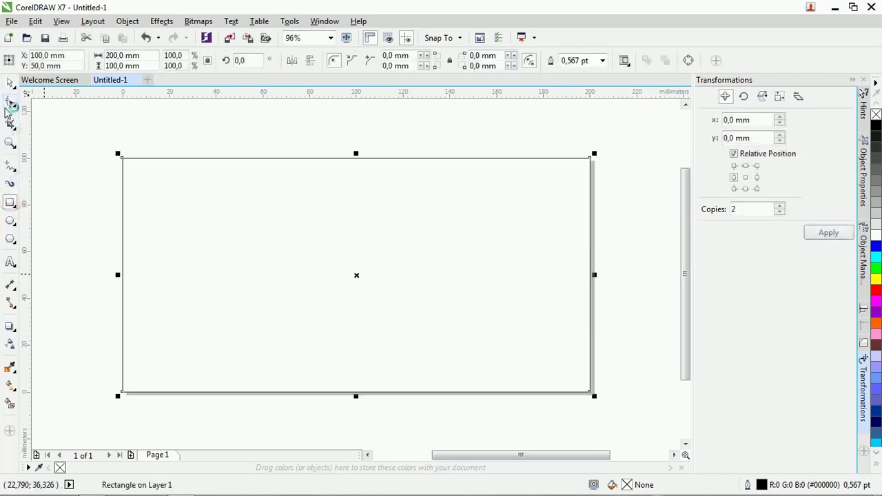
left_click_drag(594, 274, 356, 275)
Step: Copy the square and place the duplicate beside it on the right half of the page
left_click(35, 21)
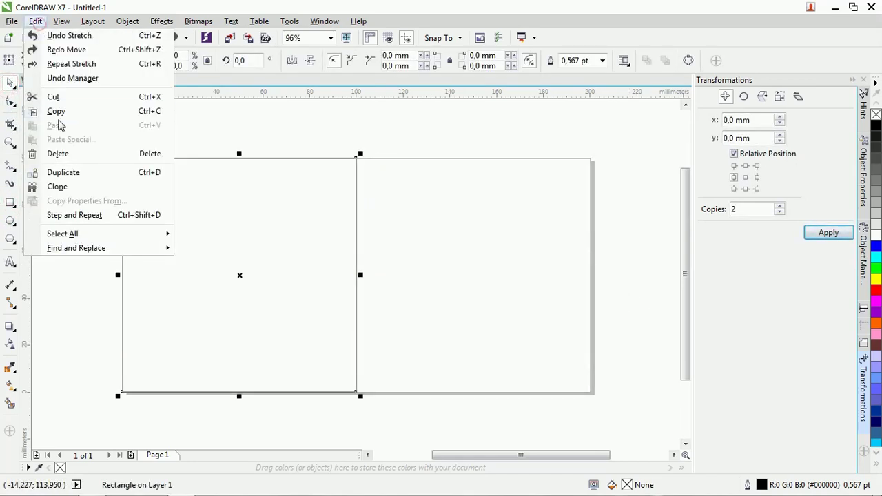
left_click(61, 112)
left_click(35, 21)
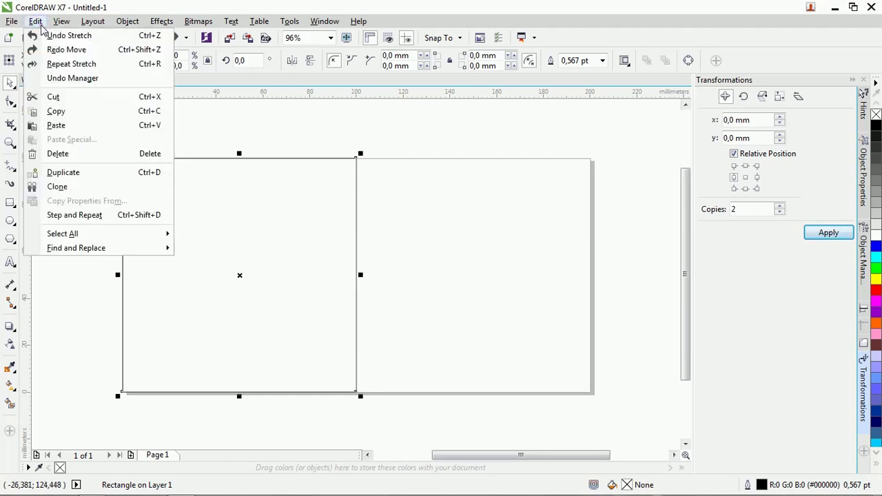
left_click(64, 123)
left_click_drag(120, 205, 355, 215)
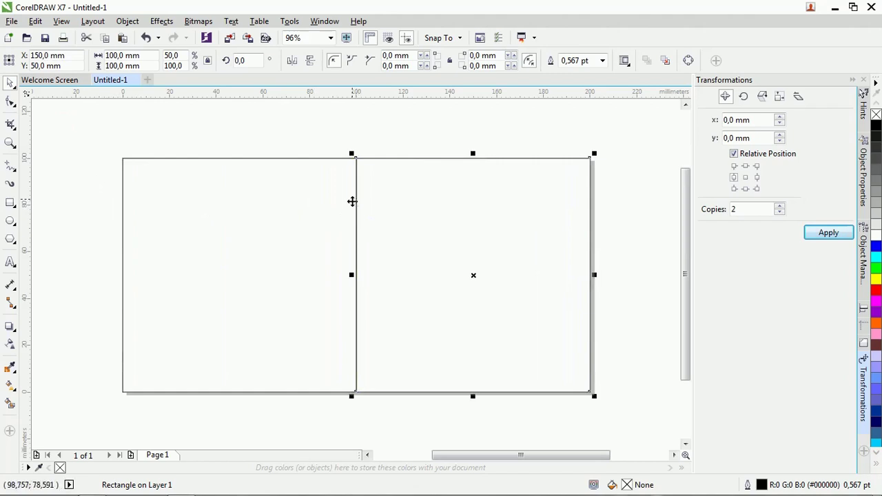
left_click(348, 150)
Step: Bring Logo Blackberry.png from its folder into the drawing and center it horizontally and vertically with the left square
key("alt+Tab")
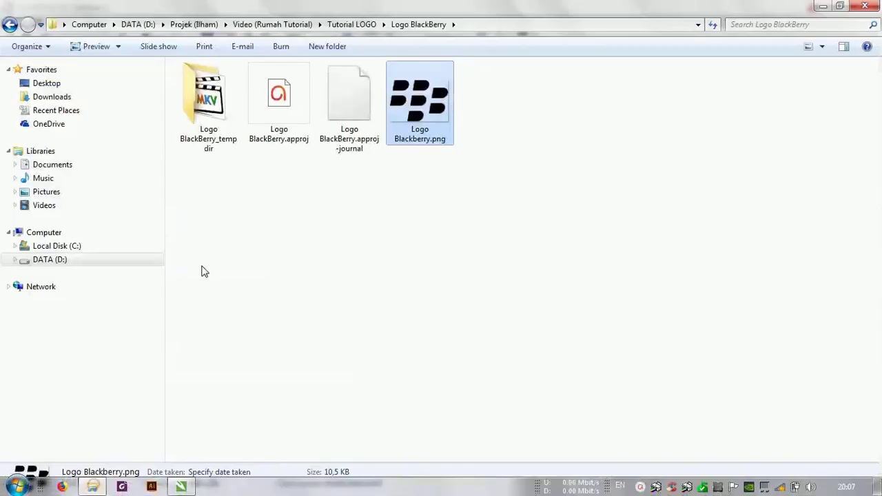
left_click_drag(420, 120, 242, 286)
left_click(239, 172)
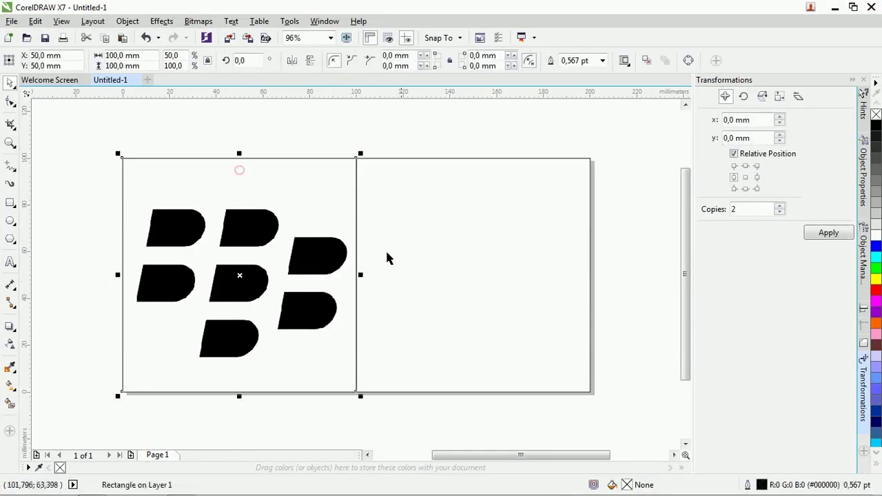
left_click(293, 259)
left_click(274, 194, "shift")
key("c")
key("e")
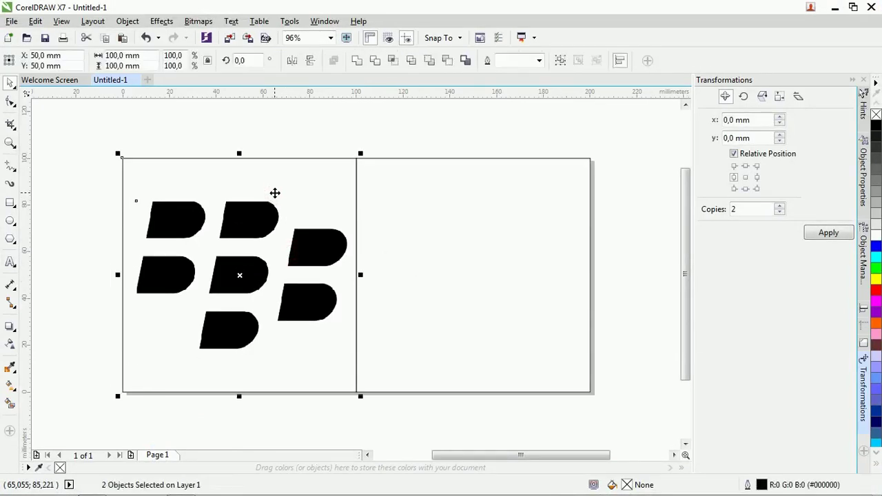
left_click(274, 140)
Step: Draw a rectangle about 38 × 13 mm in the upper part of the right square
scroll(569, 262, "up", 2)
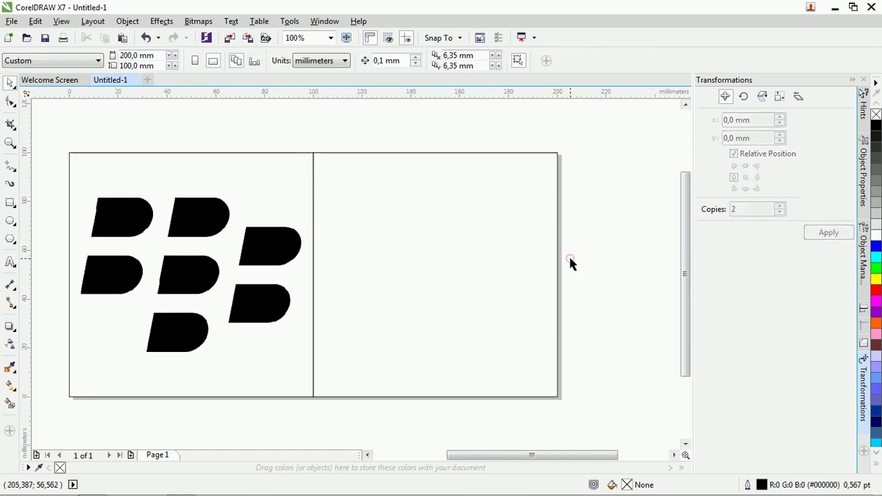
scroll(326, 276, "down", 1)
scroll(323, 265, "up", 1)
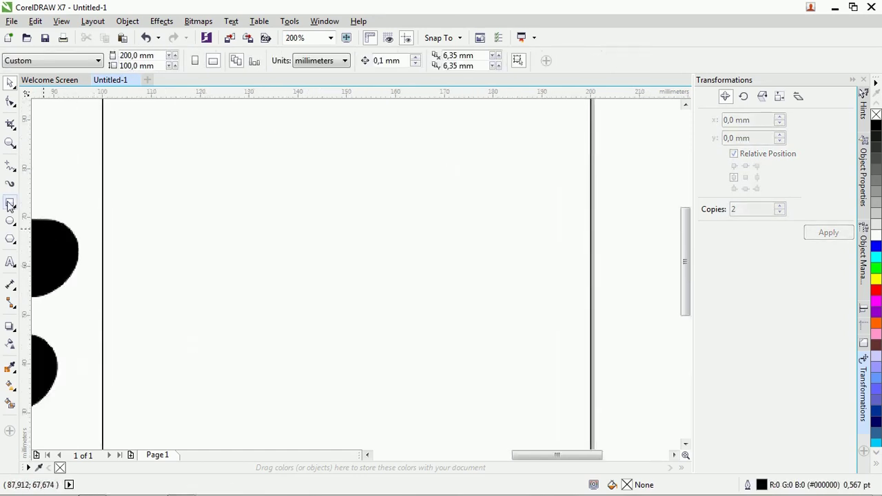
left_click(9, 203)
left_click_drag(197, 165, 385, 228)
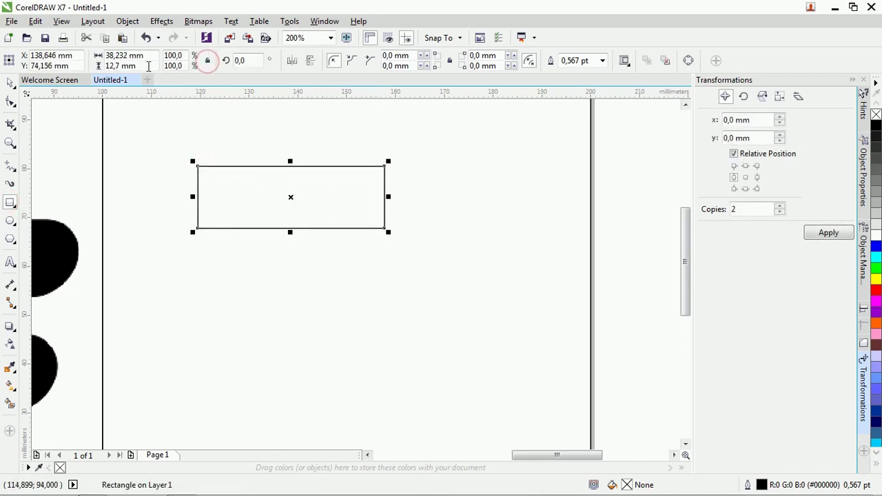
Step: Resize the new rectangle to 24 mm wide and 8 mm high
left_click(148, 67)
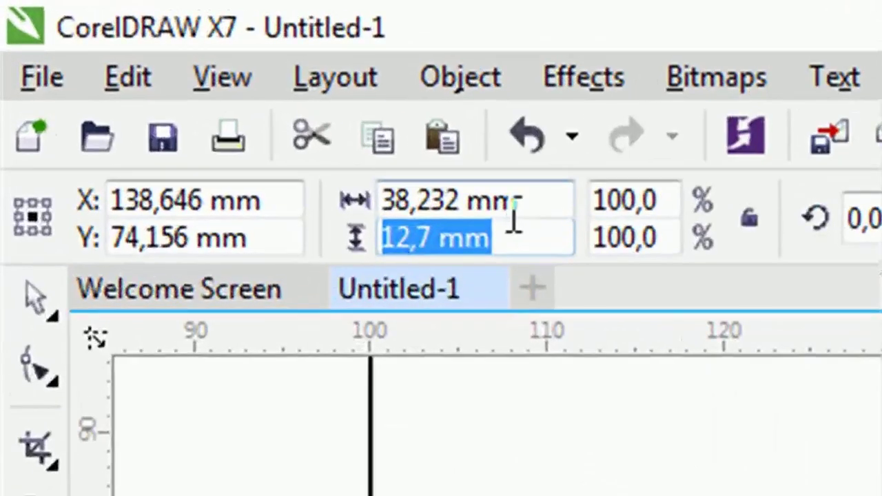
left_click(490, 211)
type("24")
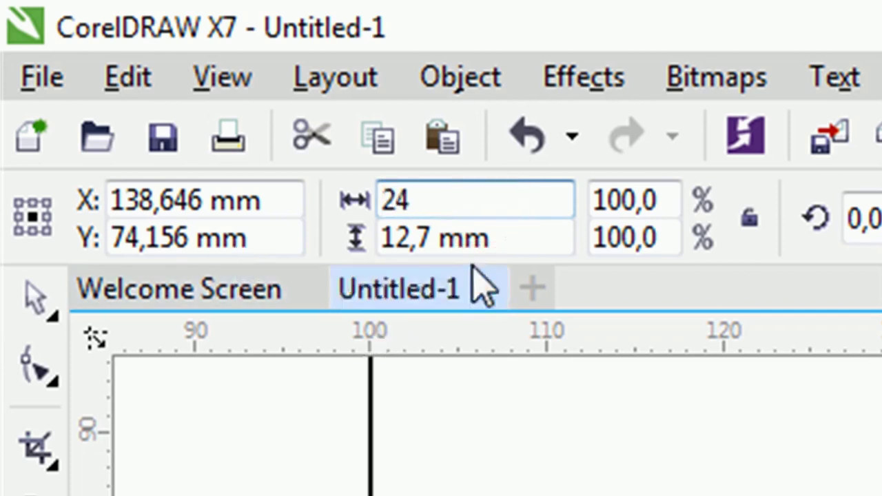
left_click(507, 237)
type("8")
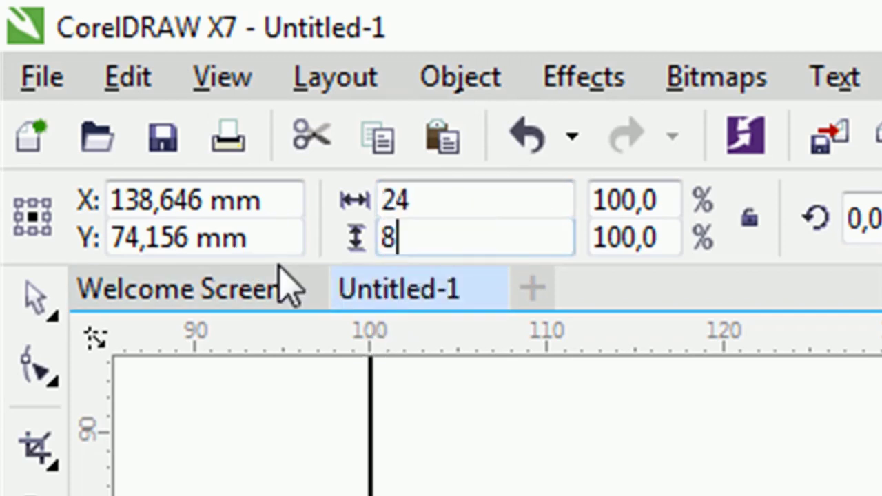
key("Return")
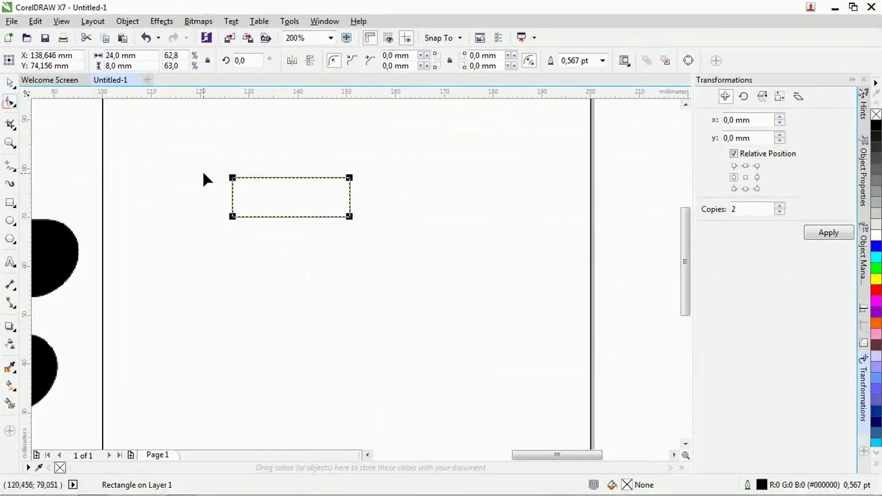
Step: Round all four corners of the rectangle fully, to a 4 mm radius, so both ends are semicircular
scroll(248, 182, "up", 1)
left_click_drag(215, 172, 287, 173)
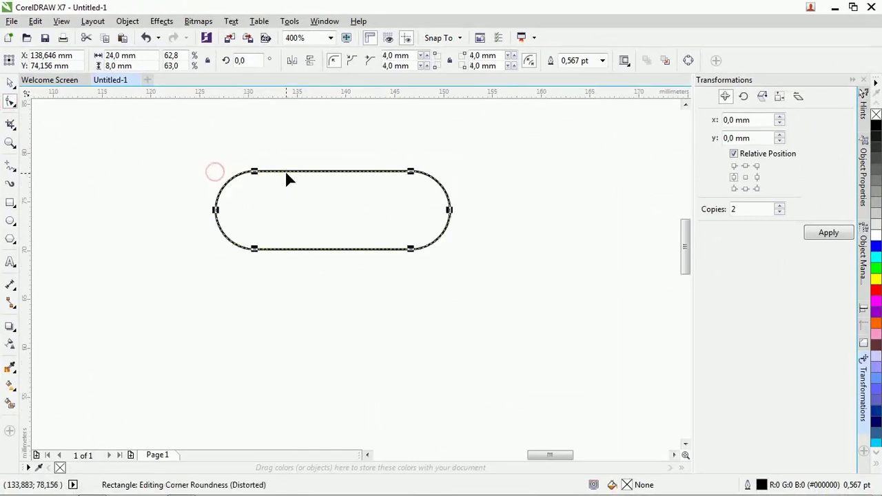
left_click(10, 82)
scroll(296, 198, "right", 1)
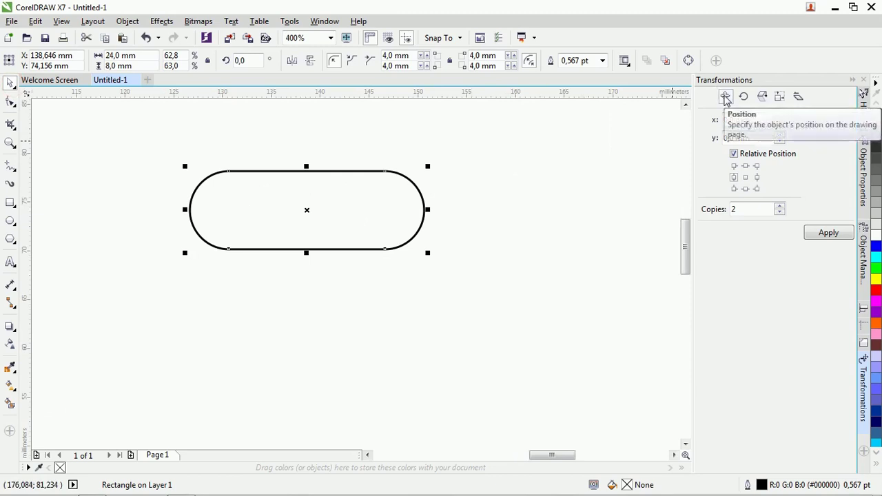
left_click(132, 23)
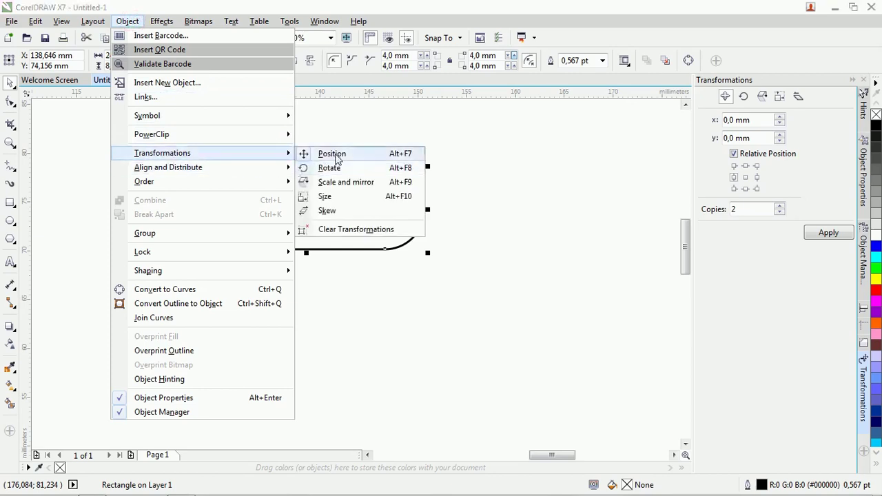
left_click(381, 134)
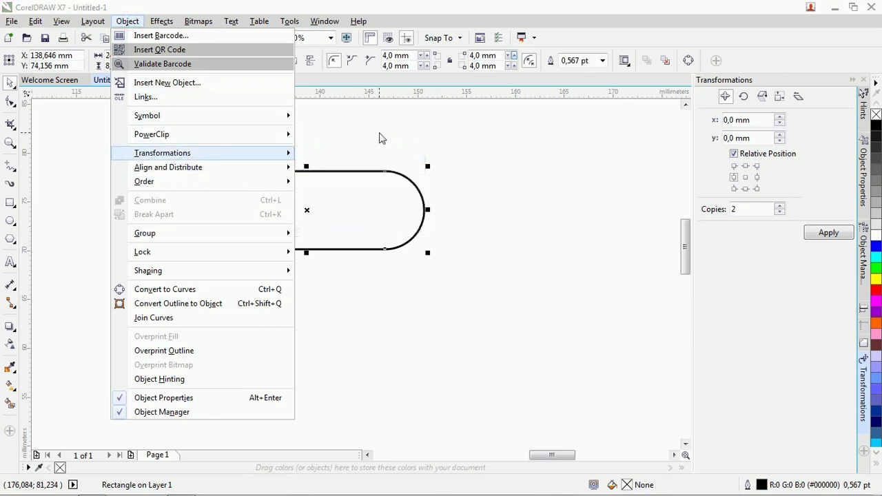
left_click(370, 210)
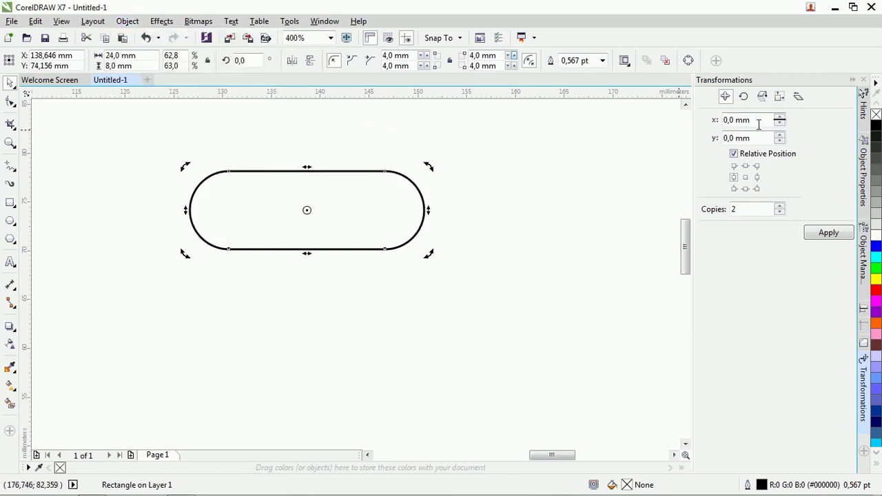
Step: Make two copies of the rounded shape below it with a relative vertical offset of -12 mm each
left_click(745, 189)
left_click(760, 137)
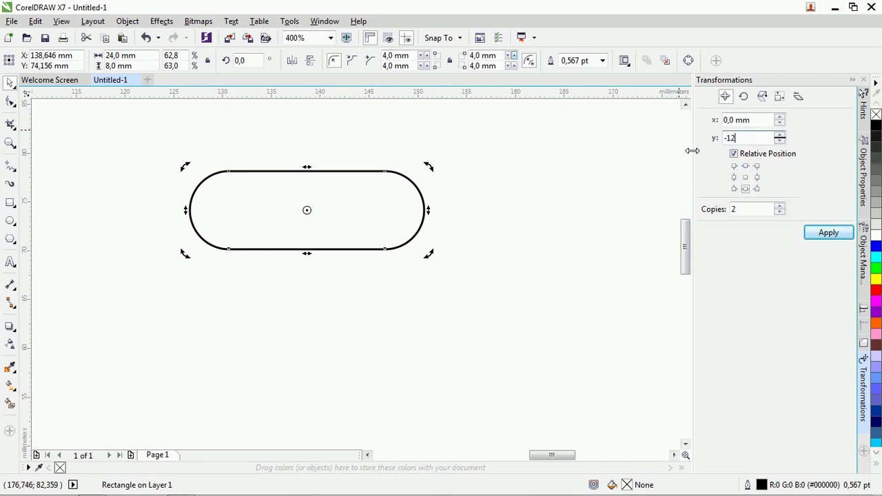
left_click(834, 235)
scroll(395, 199, "down", 2)
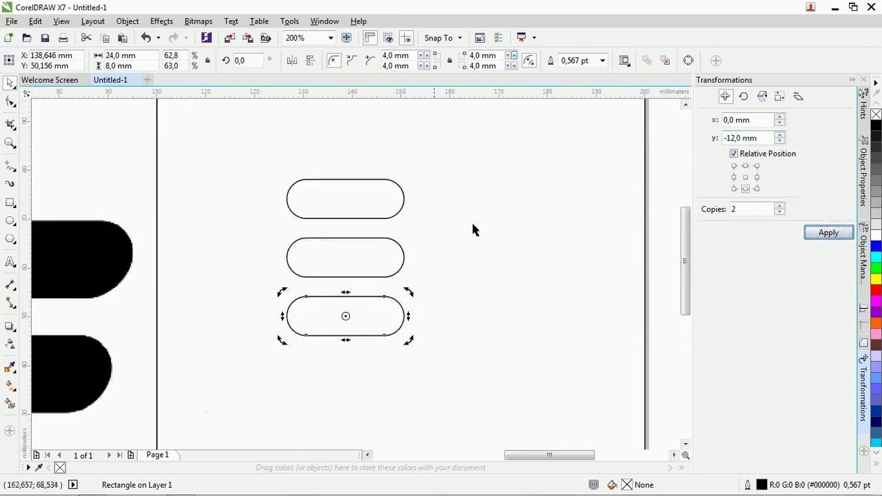
Step: Examine the three stacked rounded shapes, selecting each one in turn
scroll(424, 231, "up", 2)
scroll(306, 218, "down", 2)
scroll(319, 199, "up", 2)
left_click(316, 201)
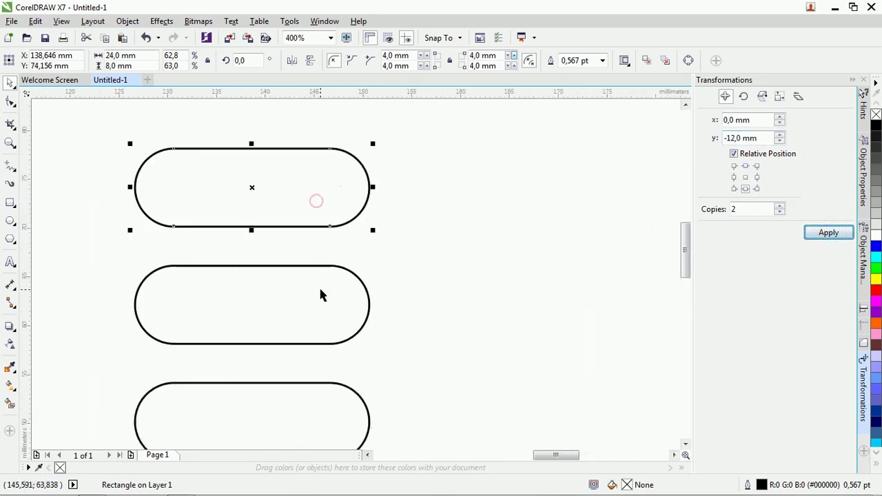
left_click(320, 295)
scroll(321, 295, "down", 2)
scroll(325, 318, "up", 2)
left_click(315, 392)
scroll(348, 274, "down", 2)
scroll(348, 274, "up", 2)
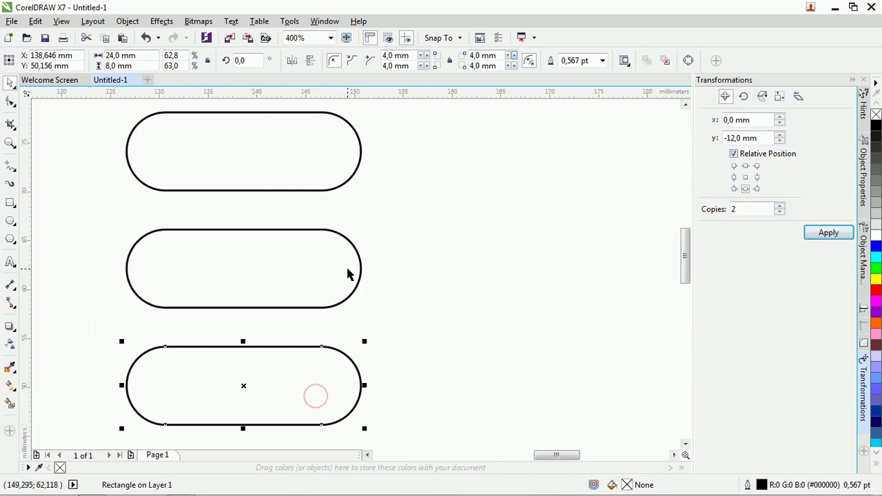
left_click(348, 274)
left_click(420, 274)
Step: Draw a rectangle about 19 × 43 mm covering the left half of all three rounded shapes, with its right edge at their centers
left_click(10, 202)
scroll(260, 255, "down", 2)
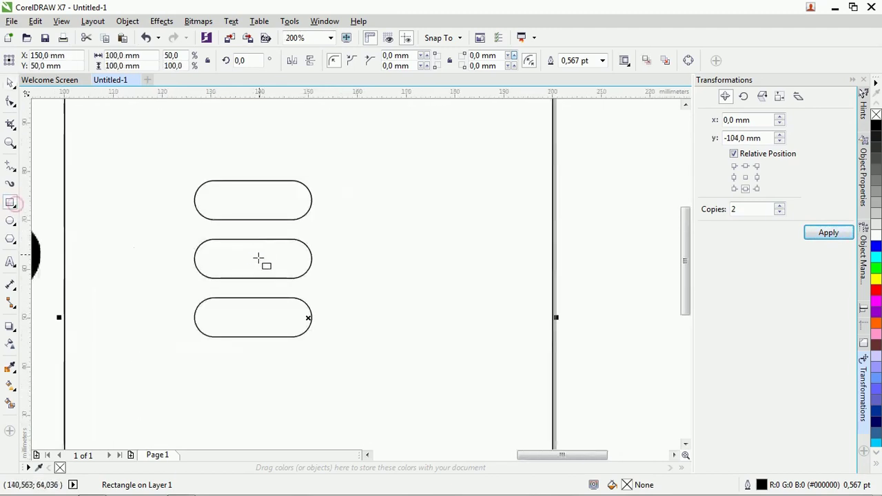
mouse_move(253, 257)
left_mouse_down()
mouse_move(250, 181)
mouse_move(158, 150)
left_mouse_up()
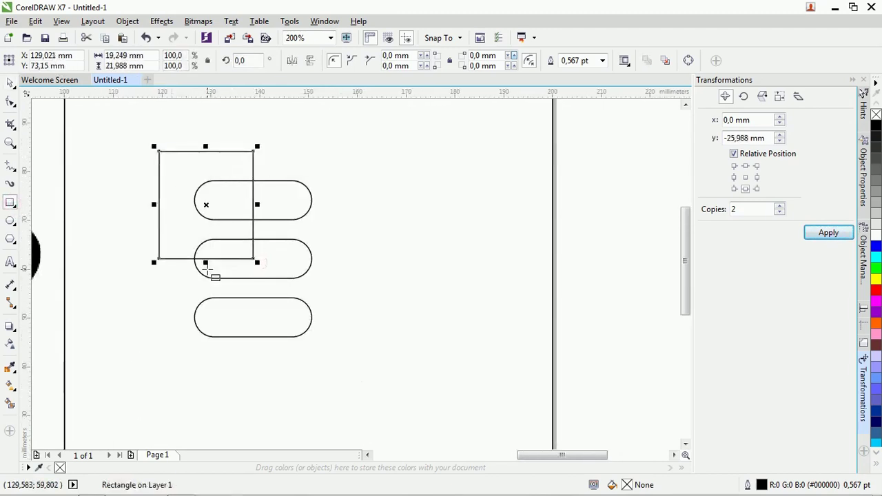
left_click_drag(208, 259, 210, 363)
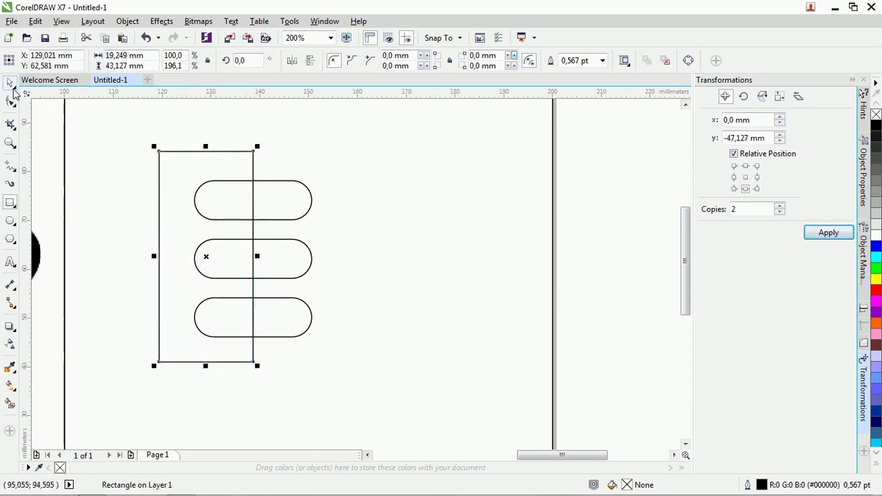
Step: Group the three rounded shapes
left_click(10, 83)
left_click(299, 207)
left_click(299, 271, "shift")
left_click(299, 318, "shift")
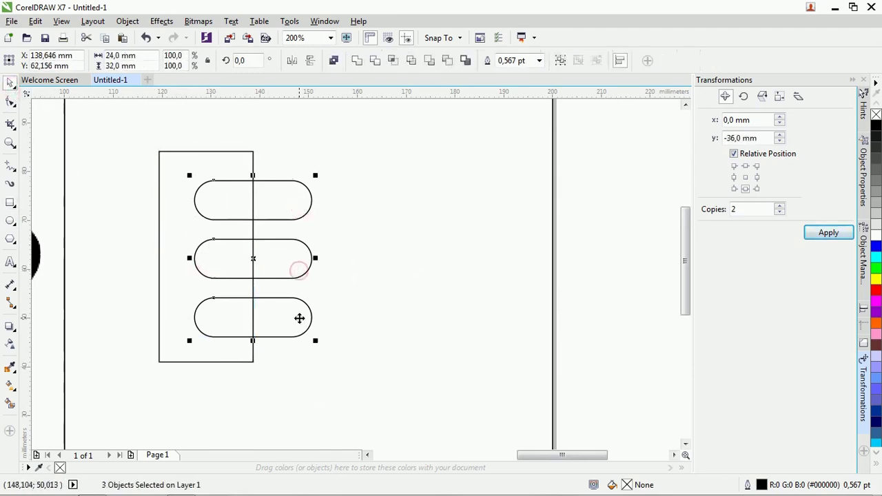
key("ctrl+g")
left_click(337, 266)
Step: Trim the grouped rounded shapes with the overlapping rectangle and delete the rectangle
left_click(199, 164)
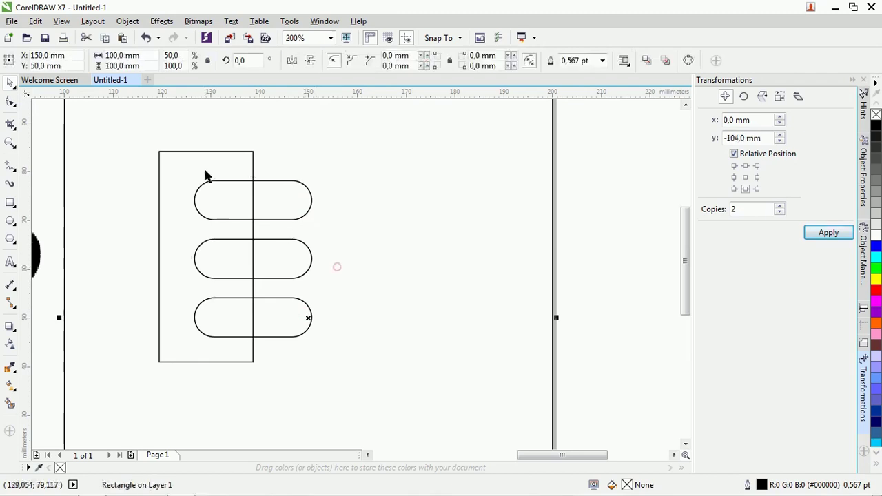
left_click(285, 194, "shift")
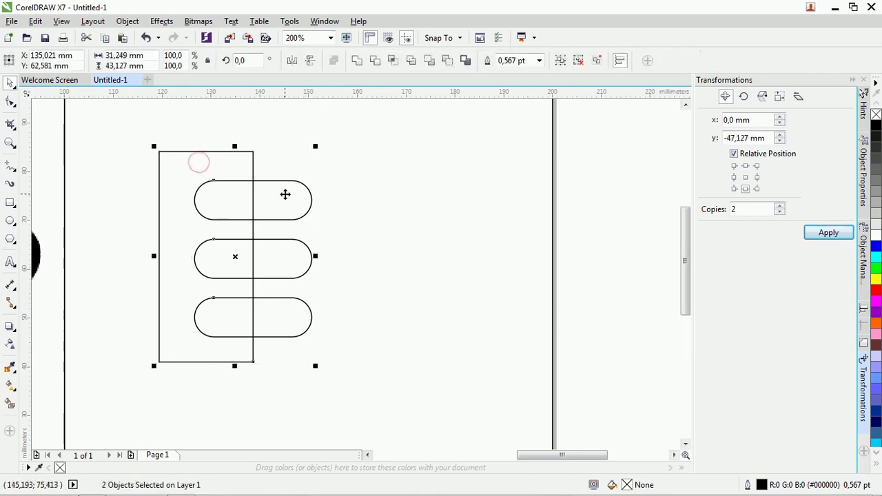
left_click(376, 61)
left_click(379, 158)
left_click(227, 160)
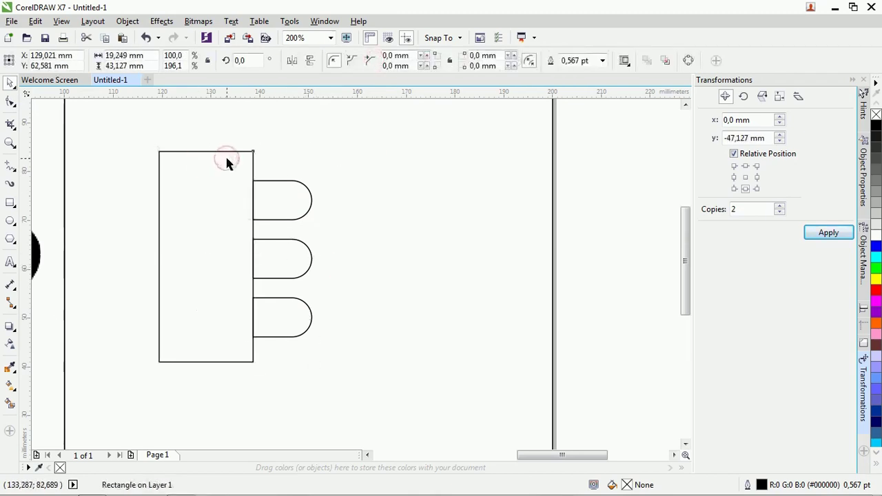
key("Delete")
Step: Duplicate the group of three D shapes twice horizontally at a 16 mm offset, making three columns
left_click(295, 218)
scroll(295, 218, "up", 2)
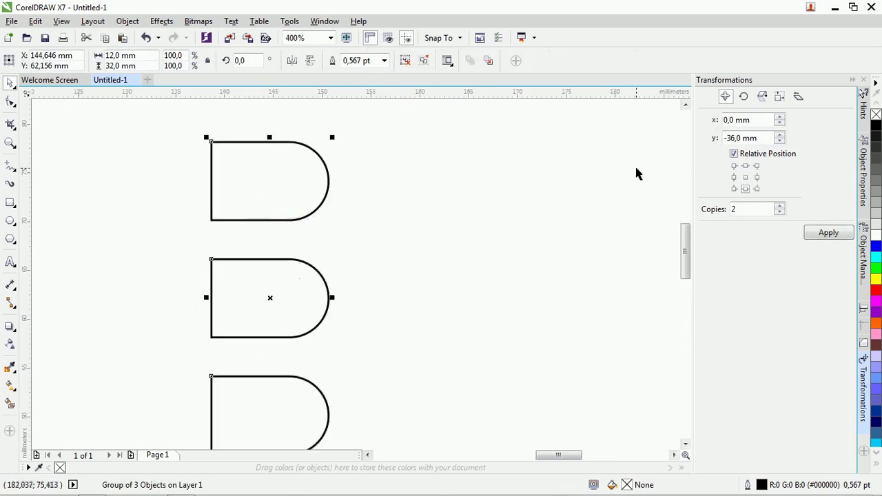
left_click(757, 177)
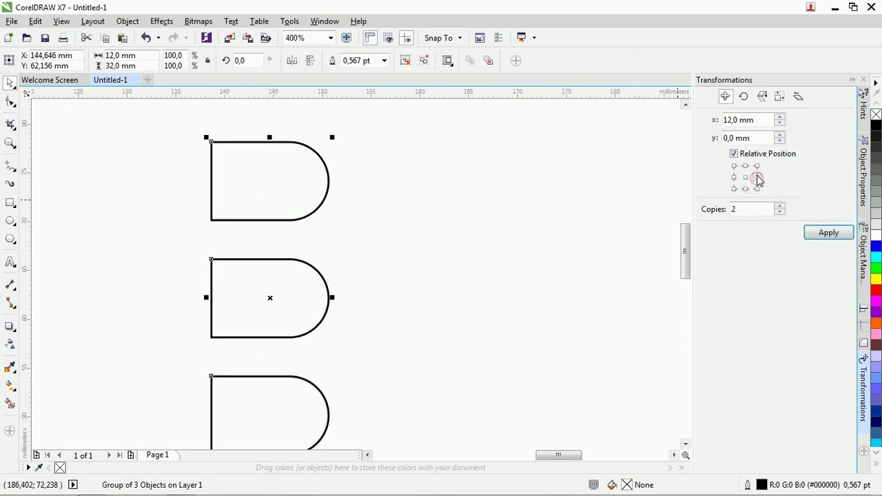
left_click(761, 121)
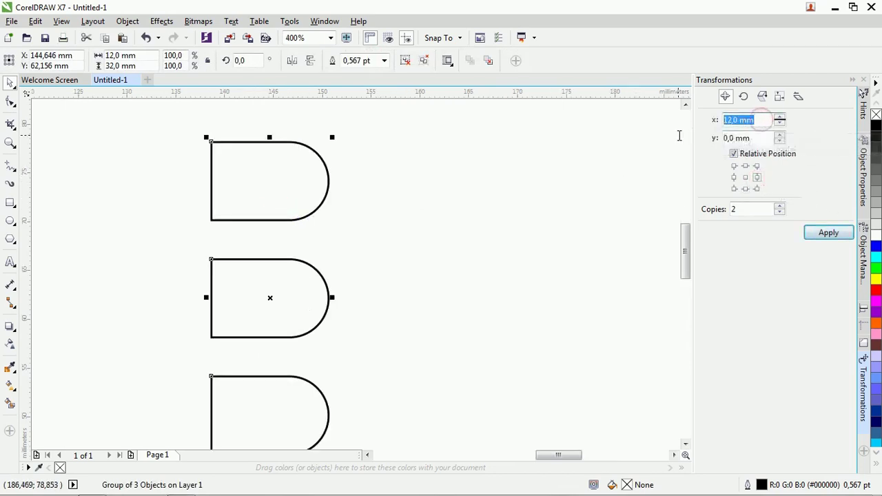
type("1")
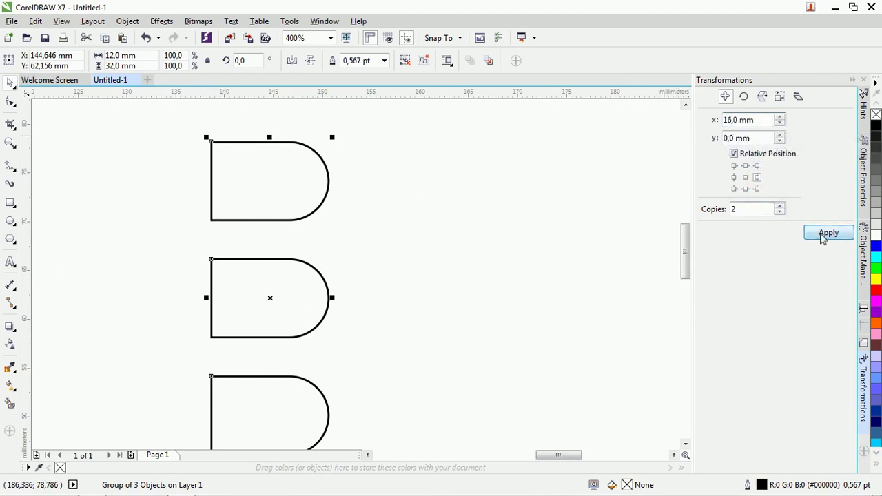
left_click(821, 235)
scroll(396, 230, "down", 1)
left_click(634, 252)
scroll(512, 270, "up", 1)
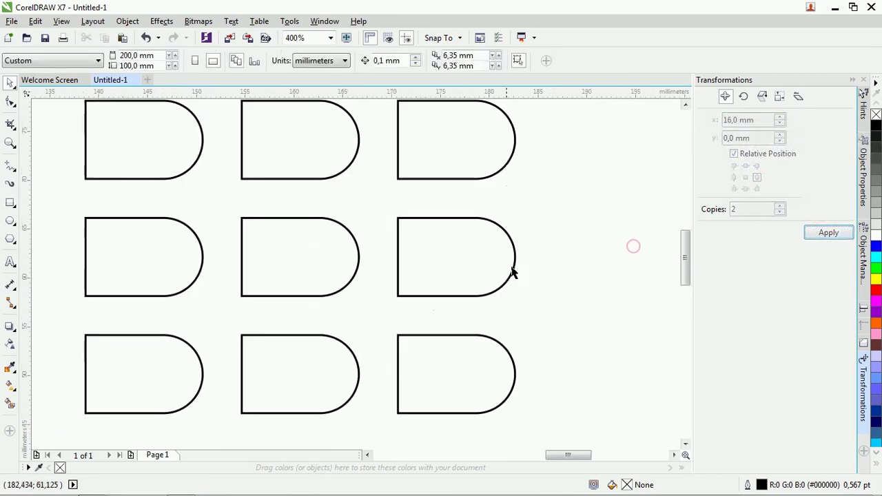
Step: Ungroup the left and right columns and delete the bottom D shape of each
left_click(469, 253)
scroll(324, 289, "down", 1)
left_click(261, 285, "shift")
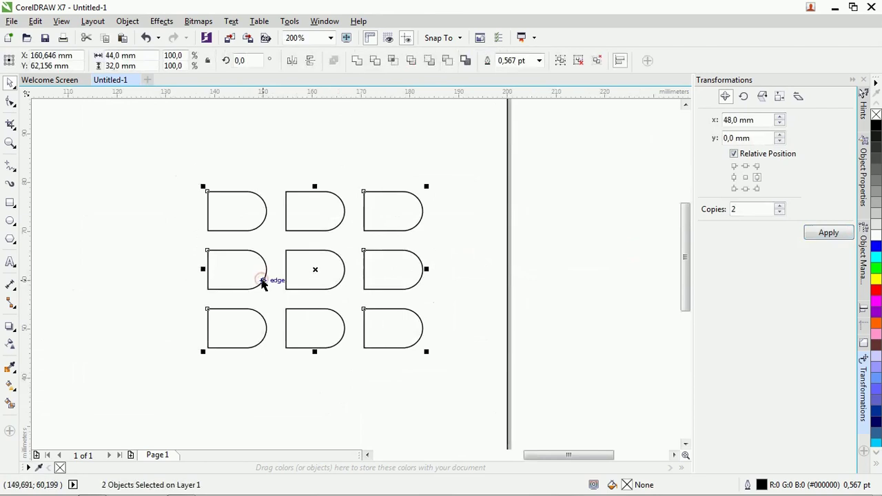
left_click(569, 262)
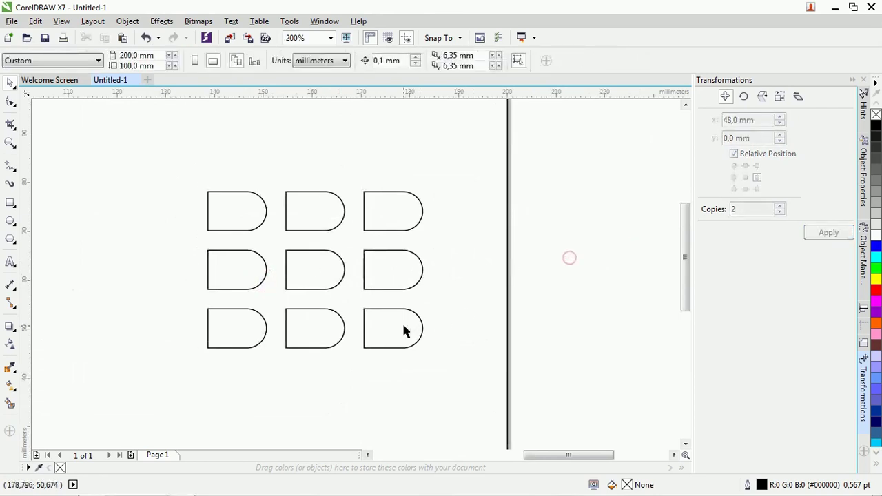
left_click(403, 331)
key("Delete")
left_click(260, 330)
key("Delete")
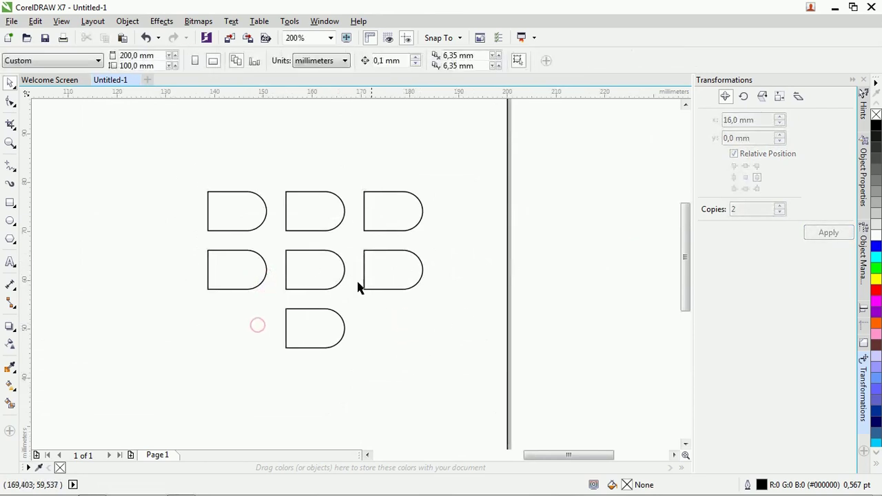
Step: Group the two D shapes of the right column and center them vertically on the middle column
left_click(388, 268)
left_click(395, 219, "shift")
key("ctrl+g")
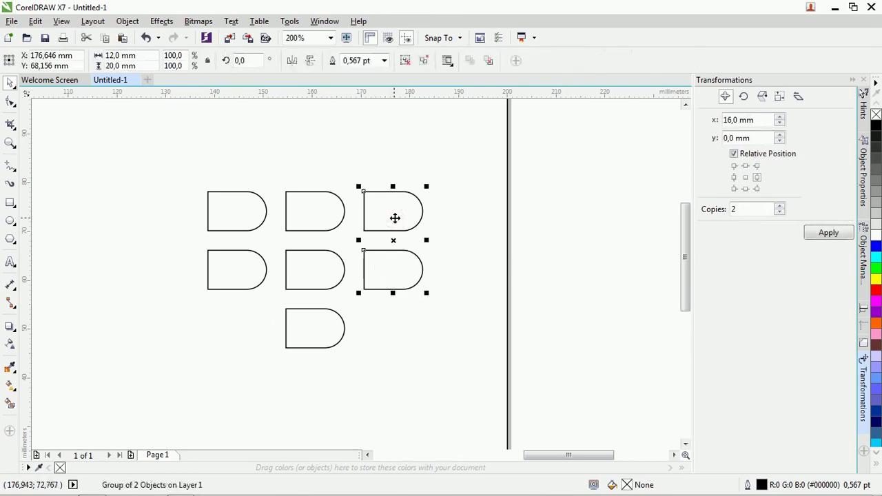
left_click(307, 273, "shift")
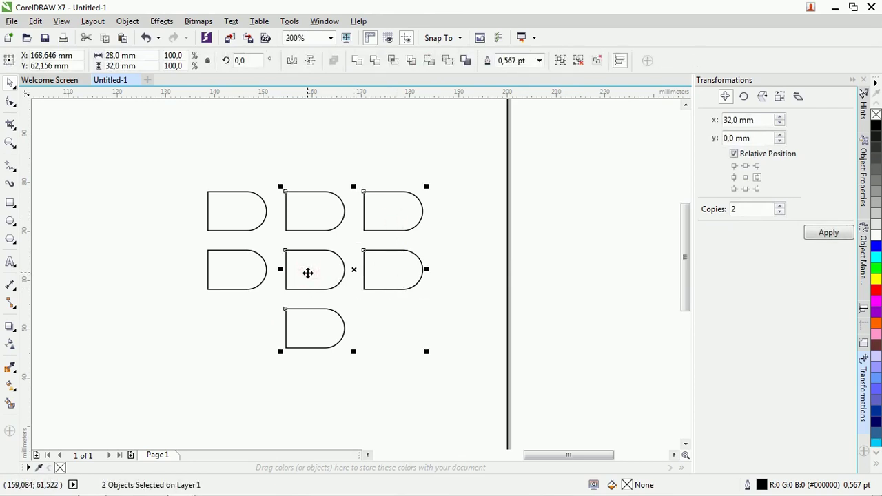
key("e")
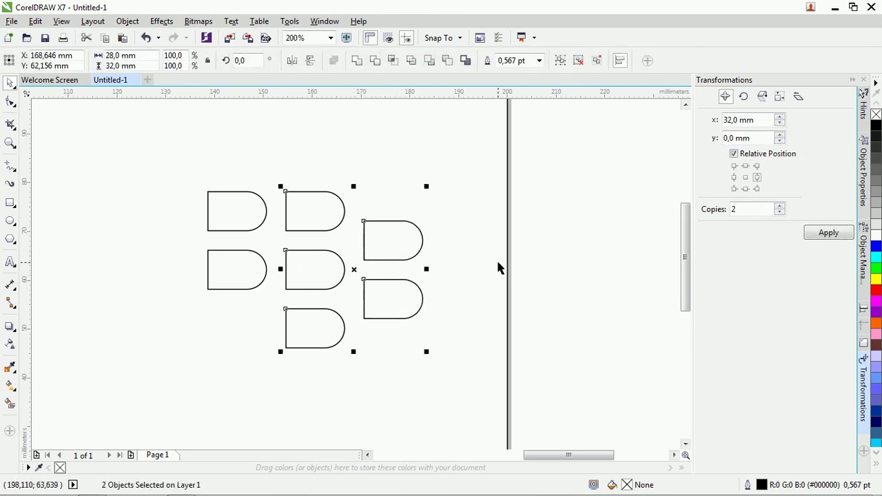
left_click(535, 261)
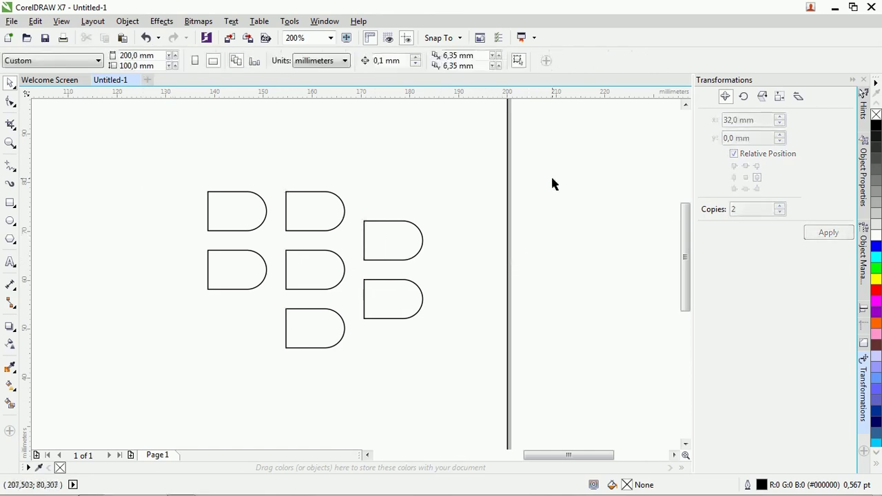
left_click_drag(574, 161, 155, 371)
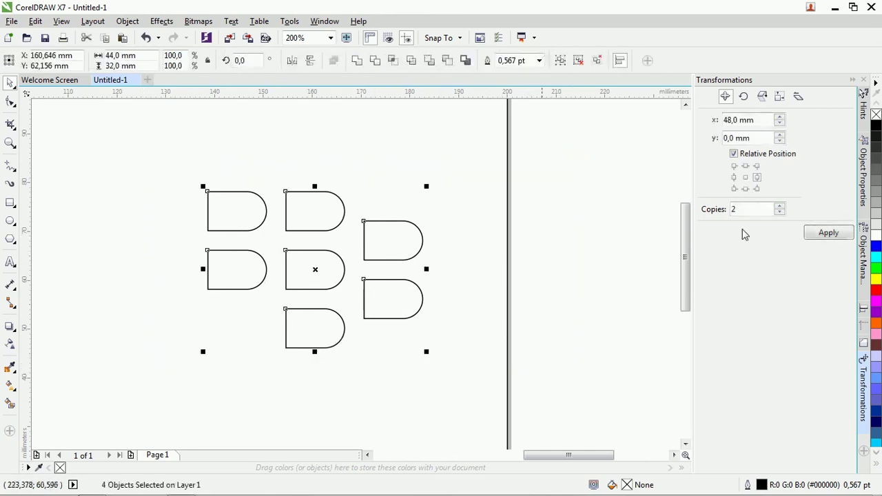
left_click(574, 303)
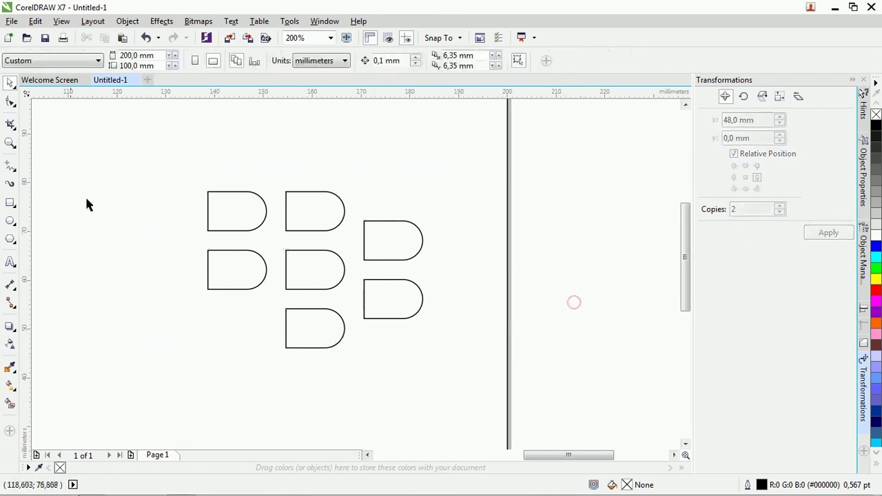
Step: Draw a horizontal line about 7 mm long from the upper-left D's top-left corner and move it left of the shapes
left_click(11, 168)
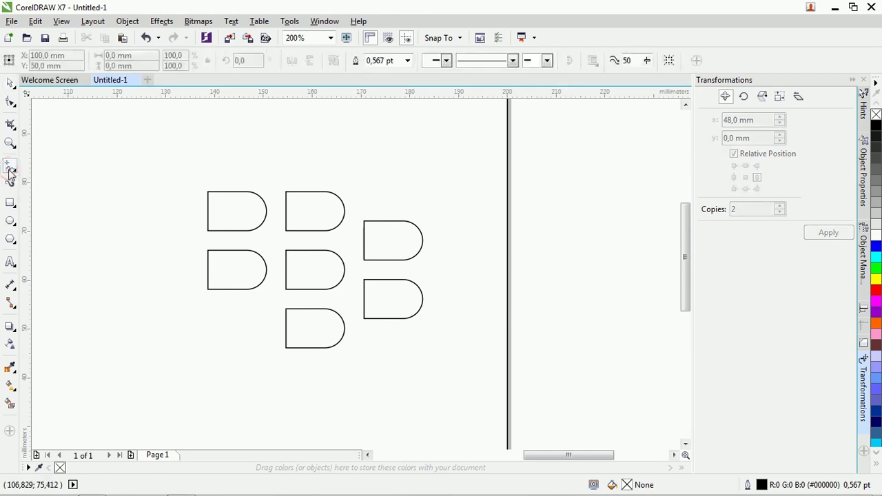
left_click(11, 171)
left_click(48, 195)
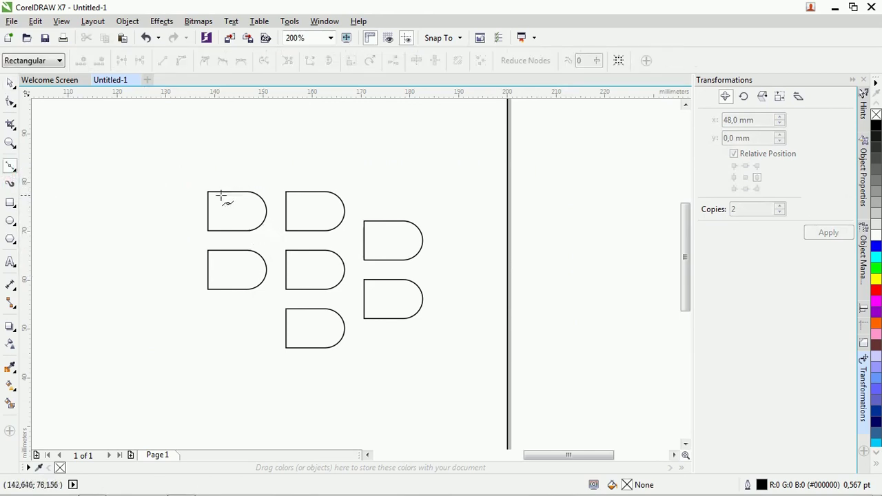
scroll(221, 195, "up", 2)
left_click(200, 180)
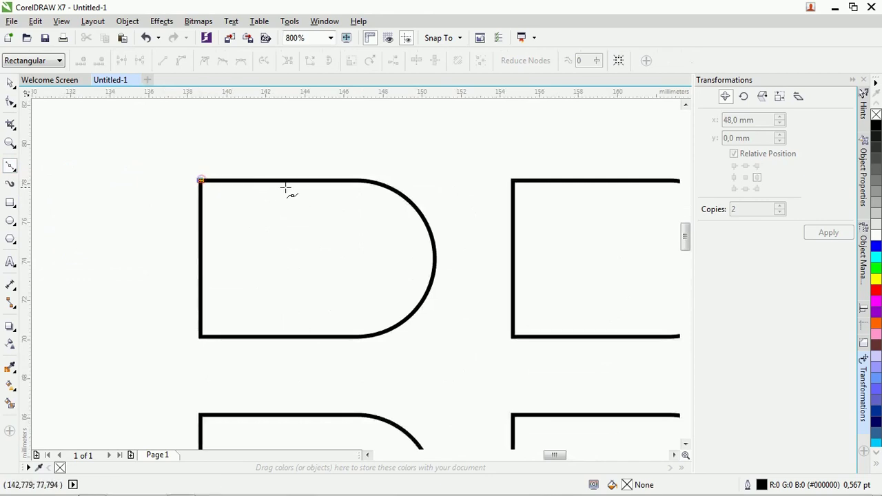
left_click(337, 181)
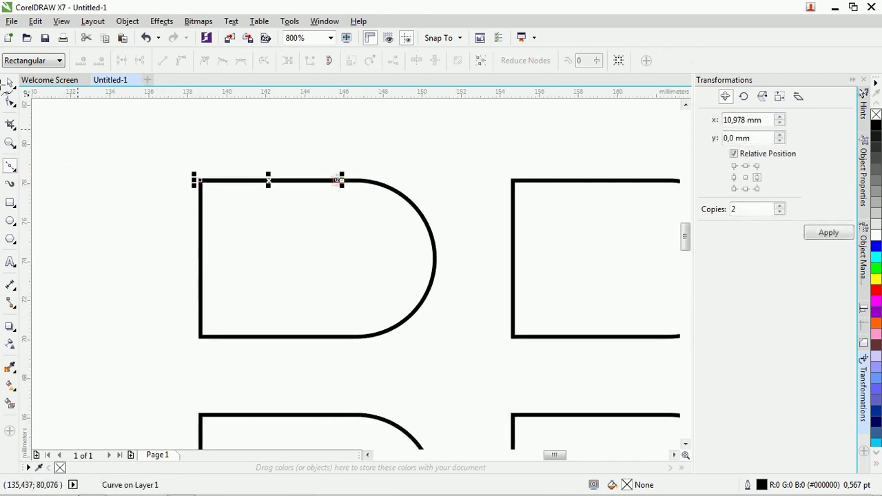
left_click(10, 84)
scroll(379, 205, "down", 1)
left_click_drag(351, 195, 242, 268)
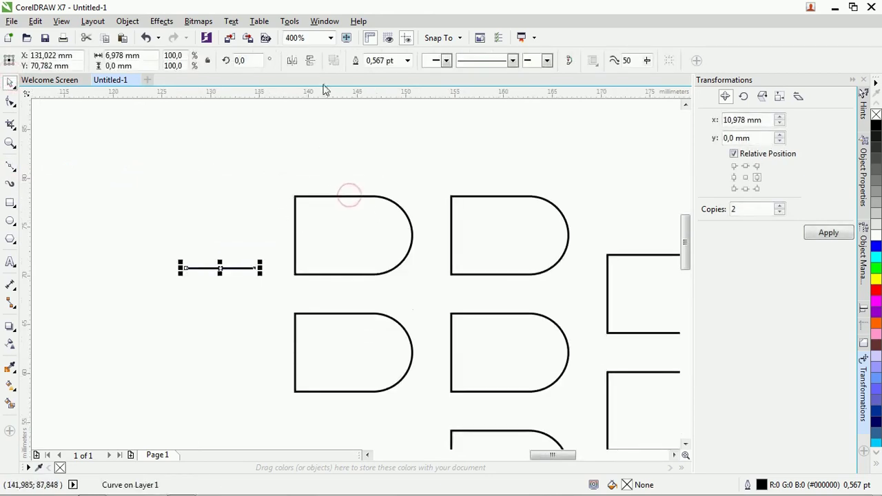
Step: Stretch the horizontal line to about 31 mm and rotate it to 79.5 degrees
scroll(241, 257, "down", 2)
scroll(238, 253, "up", 1)
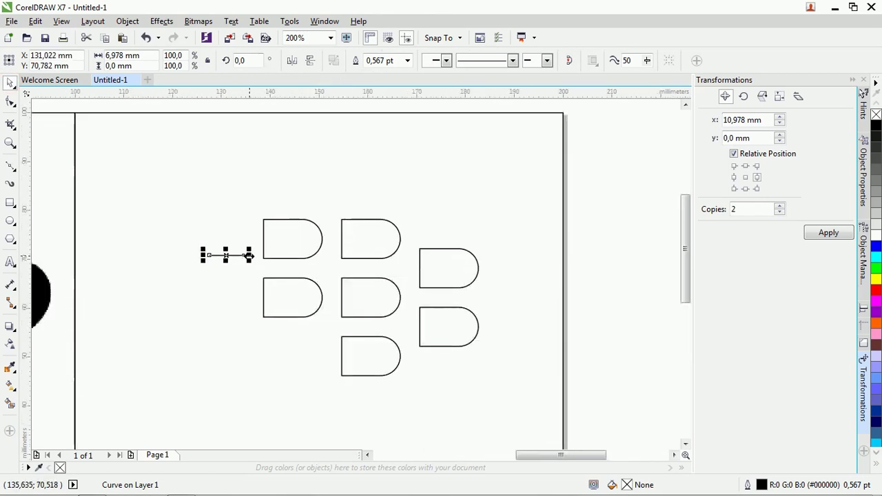
left_click_drag(249, 255, 283, 340)
left_click(239, 61)
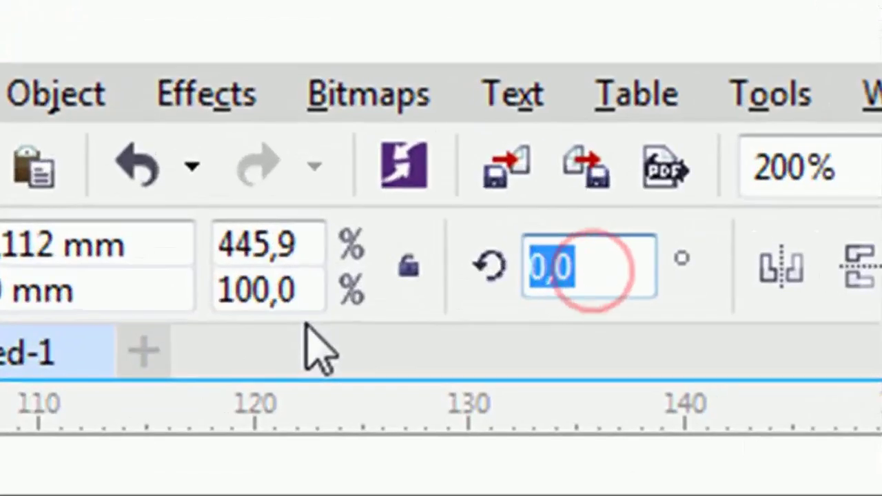
type("79")
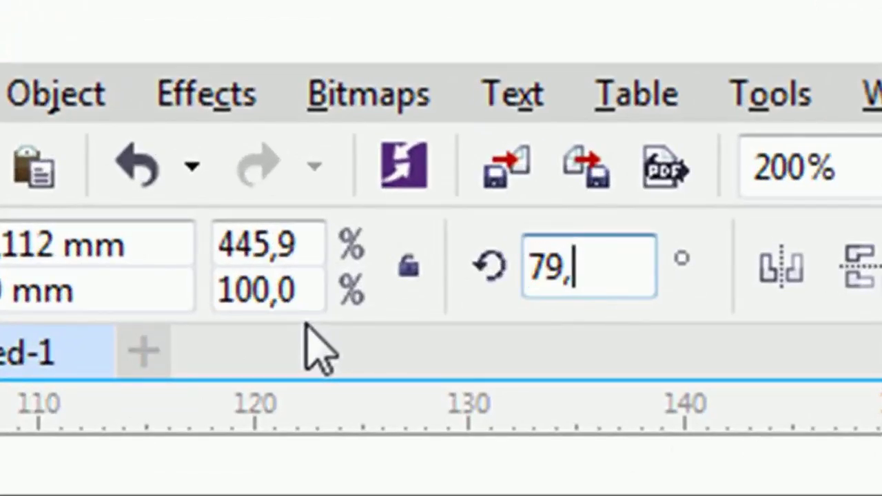
type(",5")
key("Return")
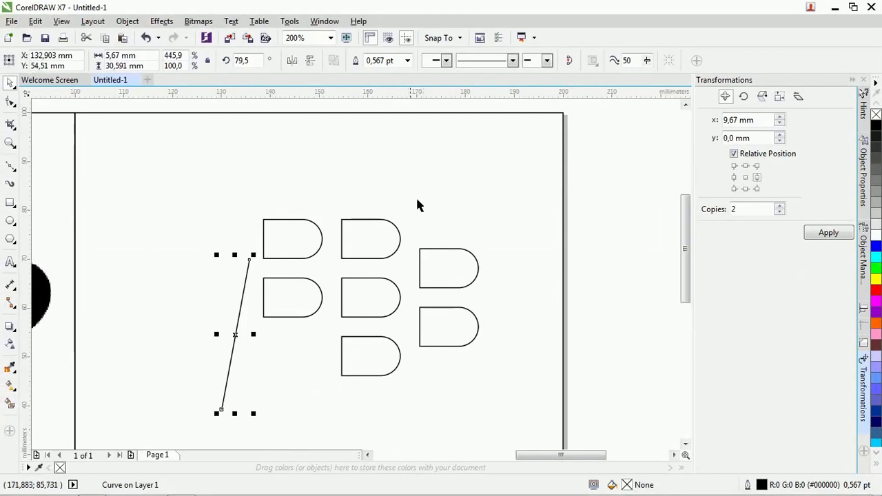
Step: Align the slanted line vertically with the center of the left column's lower D shape
scroll(268, 330, "up", 1)
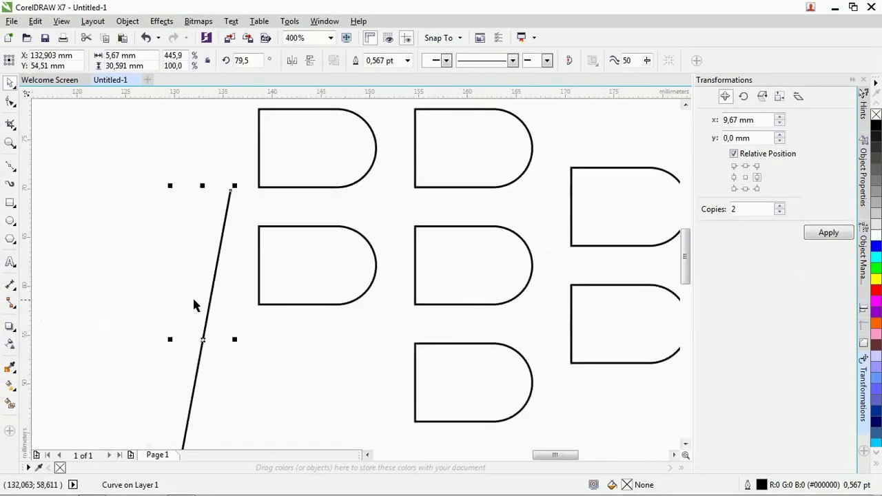
scroll(194, 306, "down", 1)
left_click(196, 341)
left_click(260, 285, "shift")
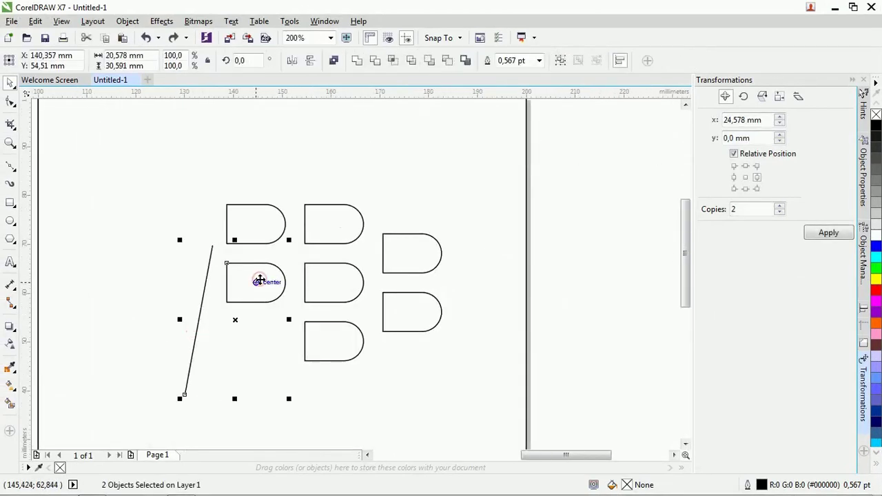
key("e")
left_click(517, 289)
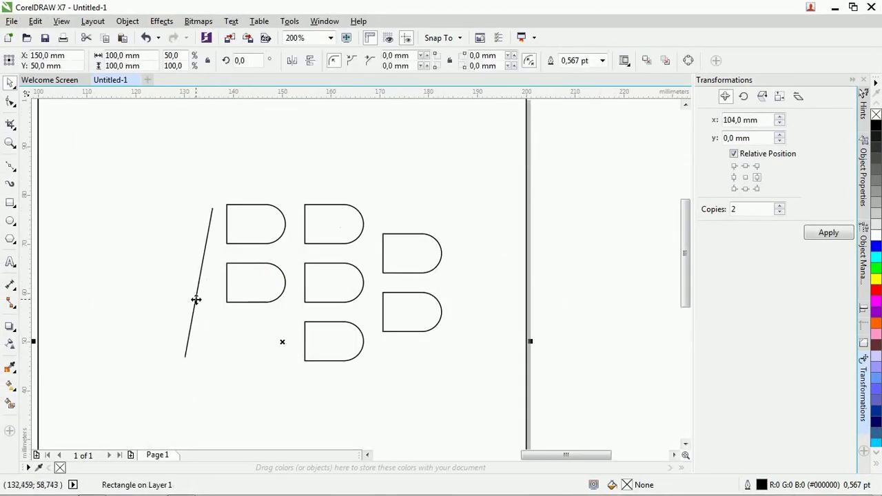
Step: Move the slanted line against the left column's top-left corner and make two copies at a 9.67 mm horizontal offset
left_click_drag(196, 300, 210, 303)
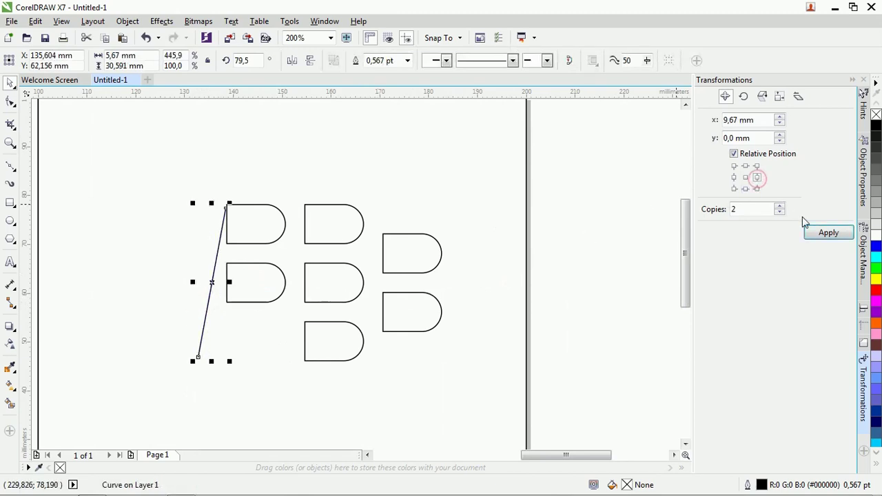
left_click(826, 232)
left_click(537, 338)
scroll(297, 377, "up", 1)
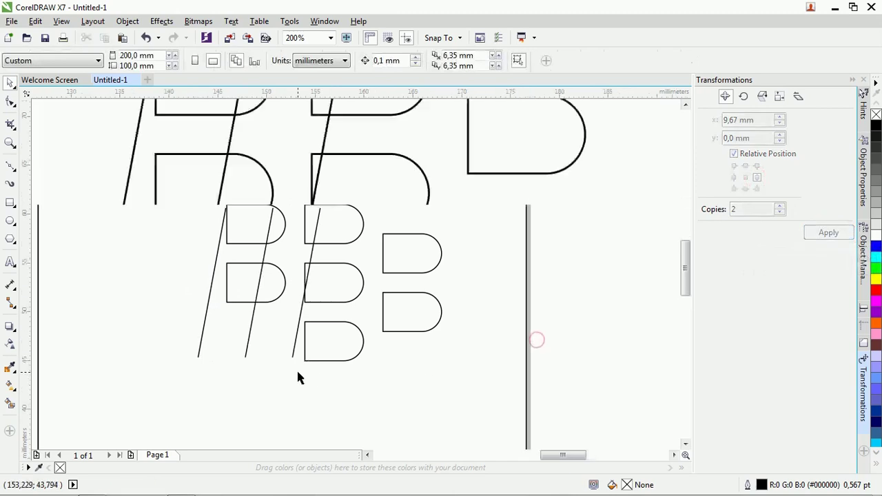
Step: Move one slanted line copy across the right column and the other to the middle column's bottom-left corner
left_click(287, 342)
left_click_drag(287, 341, 458, 325)
left_click_drag(193, 340, 310, 350)
scroll(272, 357, "down", 1)
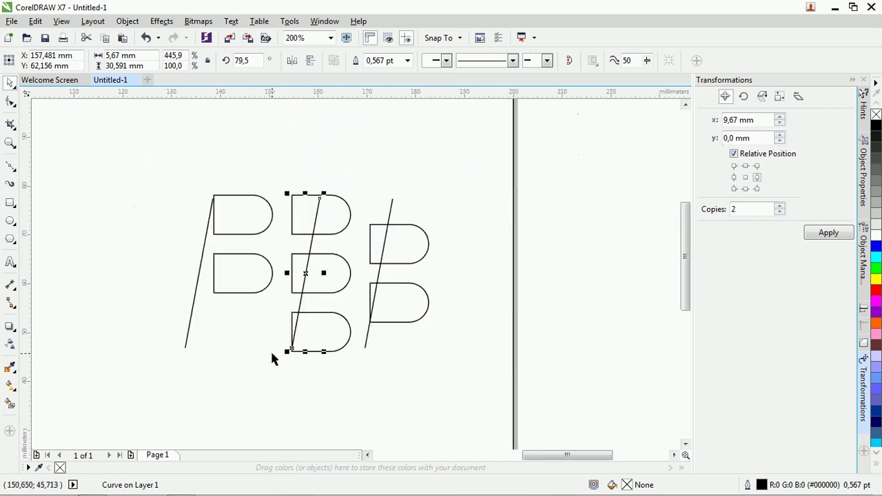
Step: Group all the D shapes of the three columns together, leaving out the slanted lines
left_click(333, 272)
left_click(406, 246, "shift")
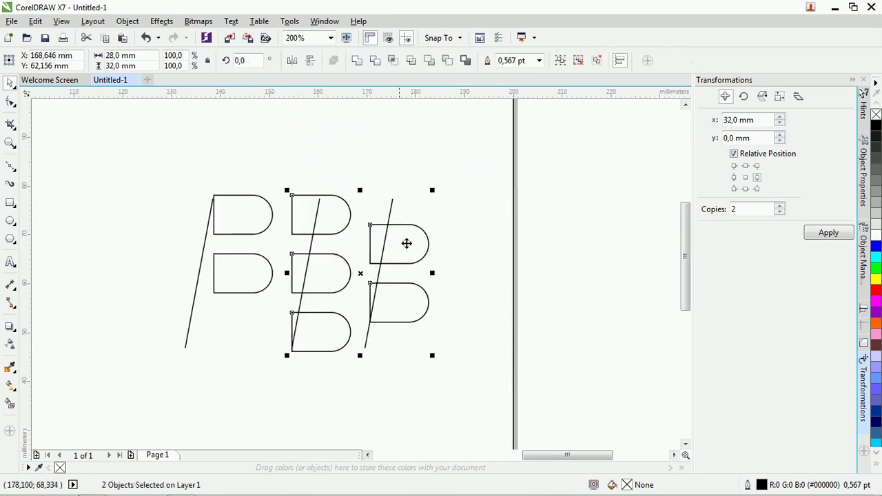
left_click(257, 278, "shift")
left_click_drag(242, 280, 302, 257)
key("ctrl+z")
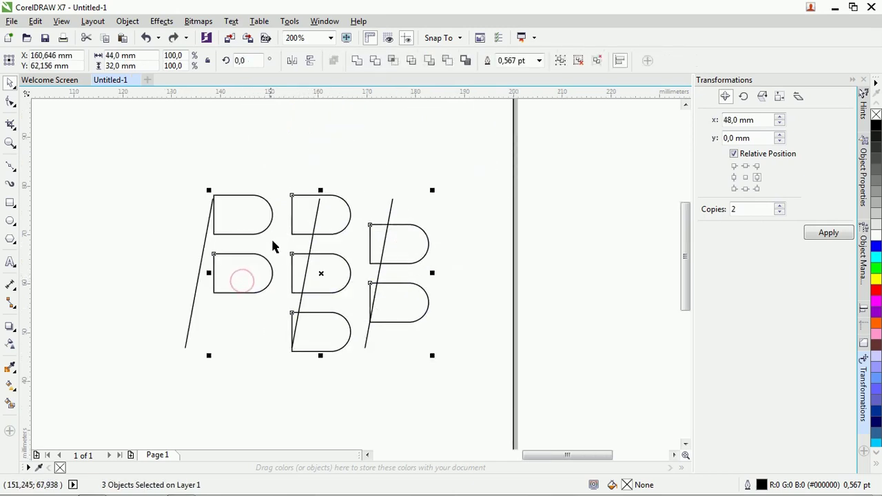
key("ctrl+g")
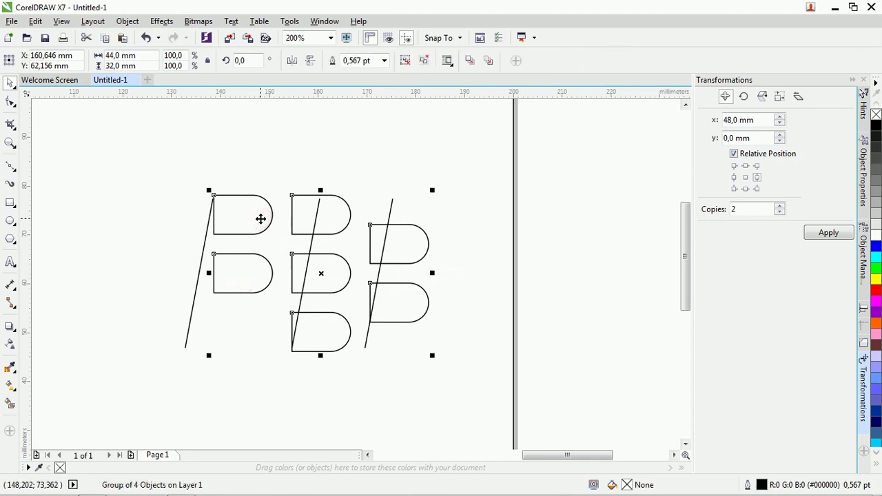
Step: Skew the grouped D shapes horizontally until their straight left edges match the slant of the guide lines
scroll(268, 218, "up", 2)
scroll(268, 219, "down", 2)
scroll(298, 327, "up", 1)
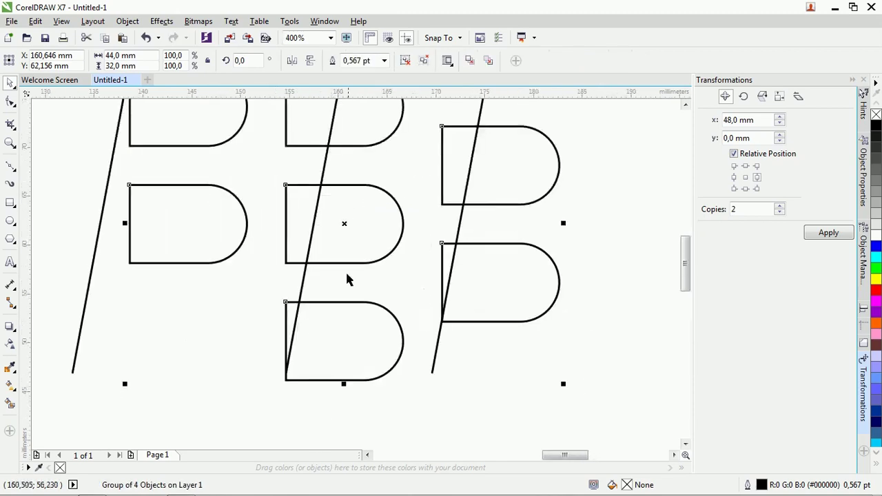
scroll(327, 283, "down", 1)
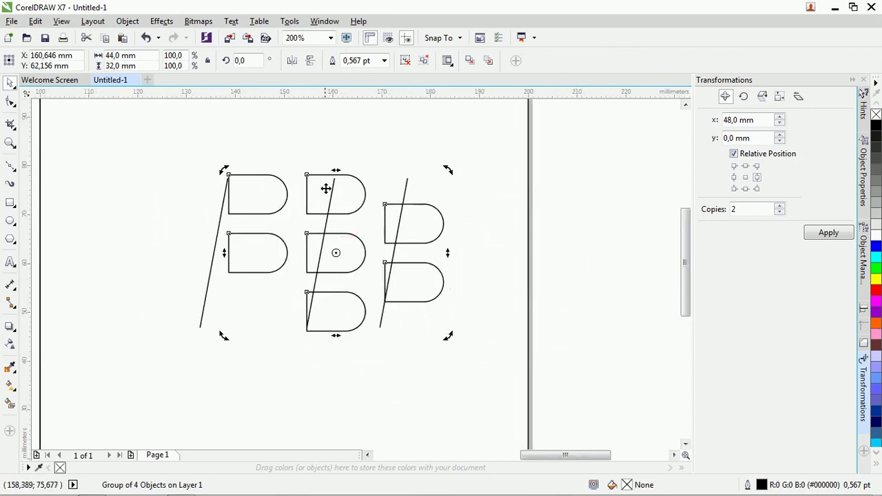
scroll(325, 184, "up", 1)
left_click_drag(349, 160, 403, 173)
scroll(258, 223, "down", 1)
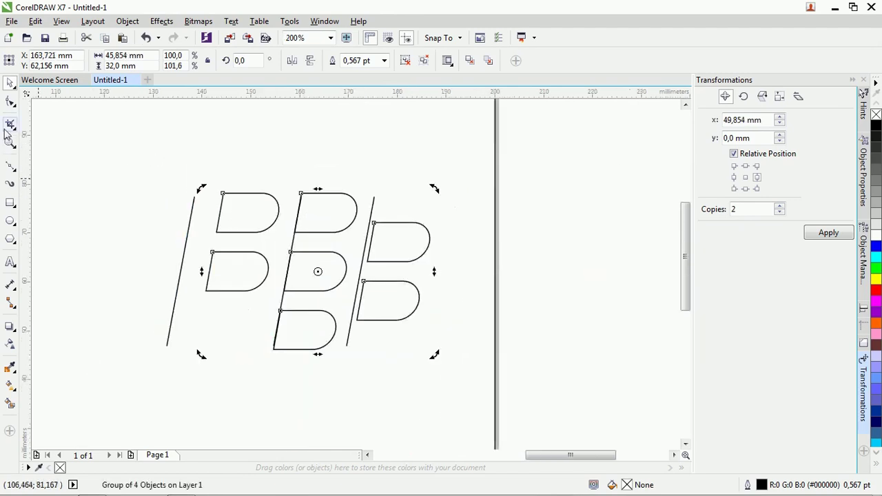
Step: Delete the three slanted guide lines, leaving only the skewed D shapes
left_click(506, 211)
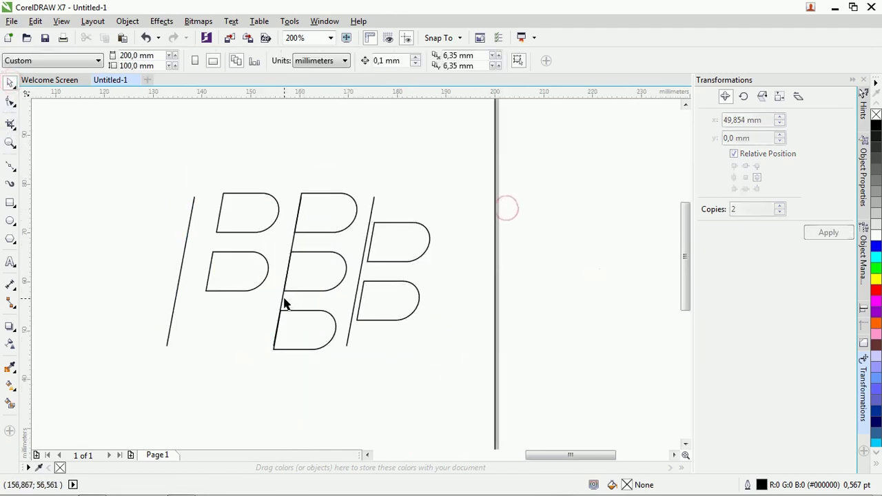
left_click(284, 302)
key("Delete")
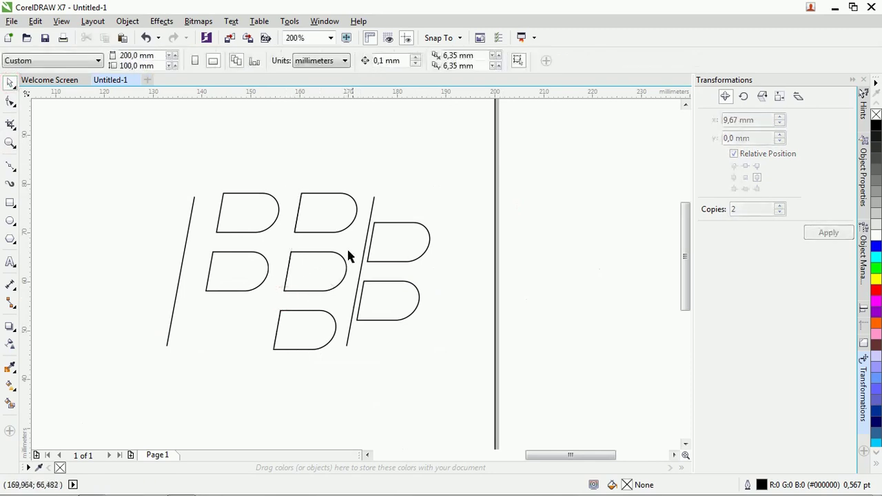
left_click(372, 220)
left_click(373, 217)
key("Delete")
left_click(191, 224)
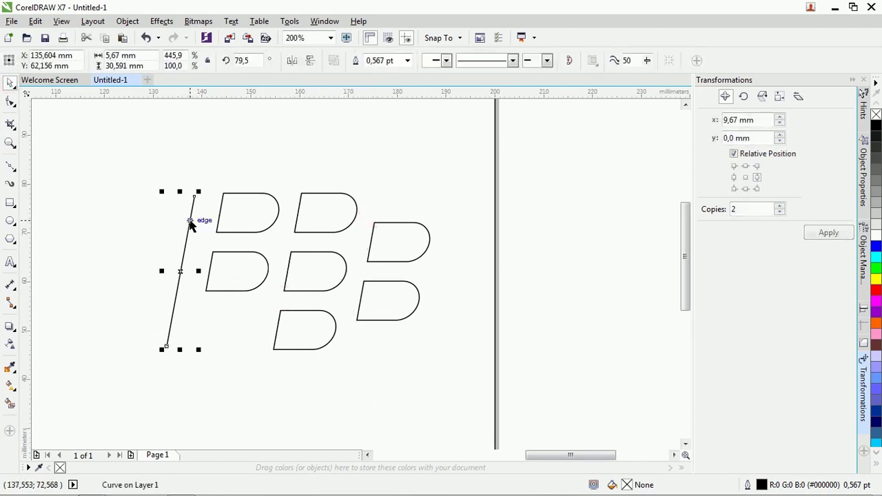
key("Delete")
Step: Fill the grouped D shapes with solid black
left_click(242, 219)
scroll(466, 303, "down", 2)
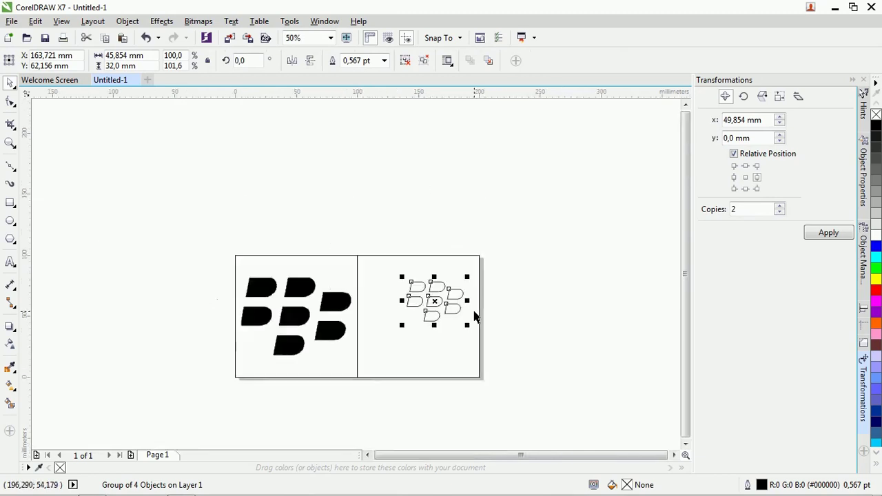
scroll(463, 293, "up", 1)
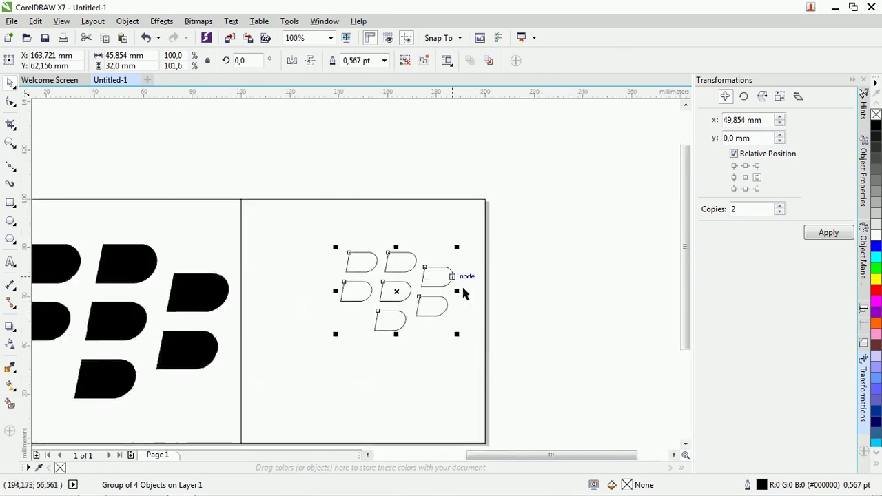
left_click(876, 124)
left_click(403, 192)
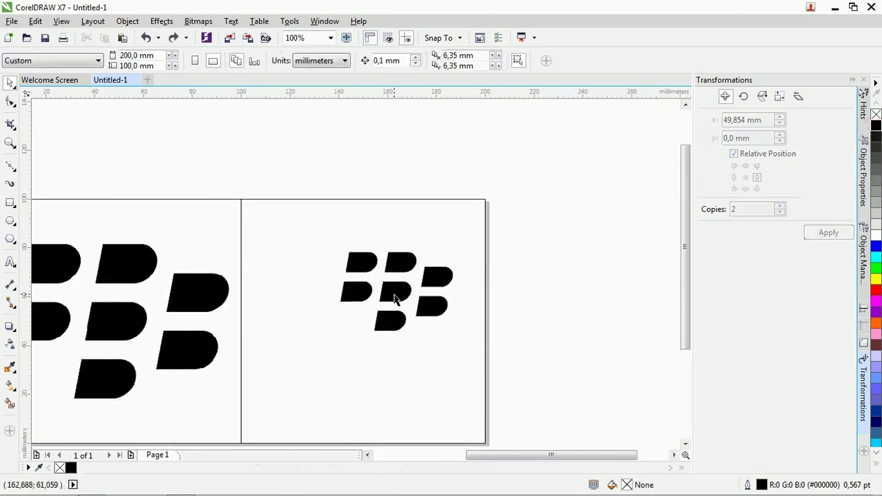
Step: Scale the black D shape group proportionally to a height of 60 mm
left_click(396, 299)
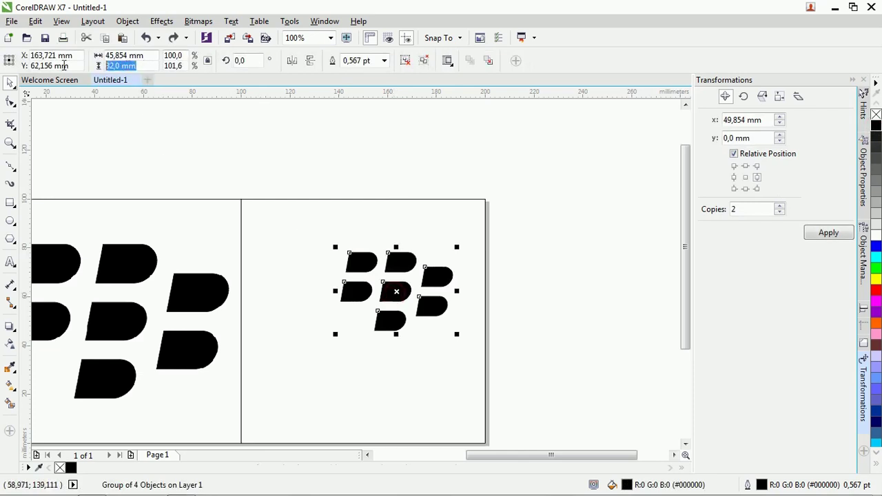
type("6")
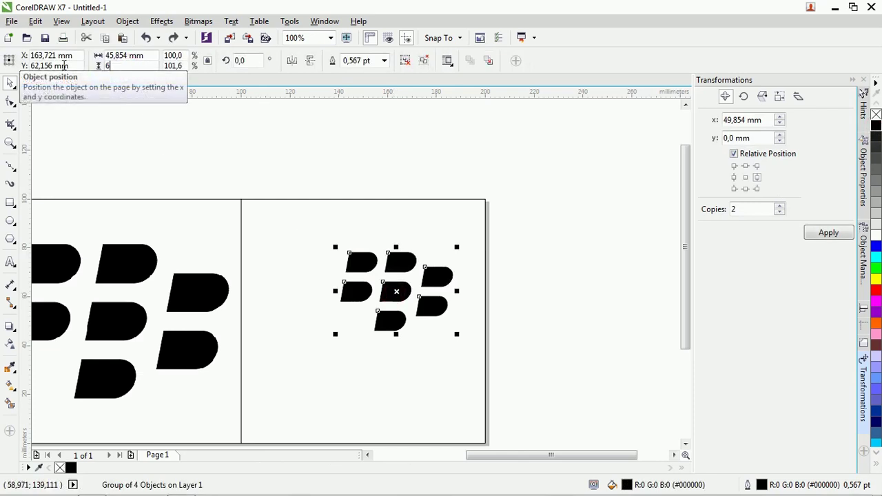
type("0")
key("Return")
Step: Centre the D shape group horizontally and vertically within the empty square beside the reference logo
left_click(261, 235, "shift")
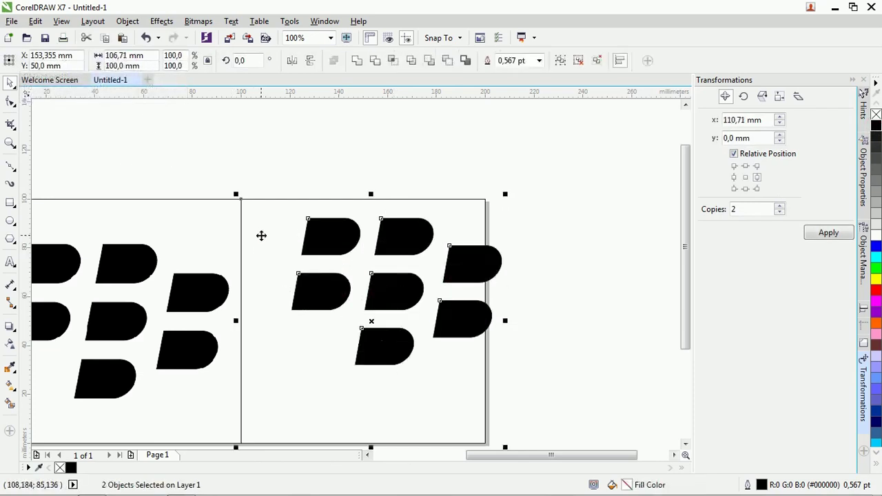
key("c")
key("e")
left_click(307, 165)
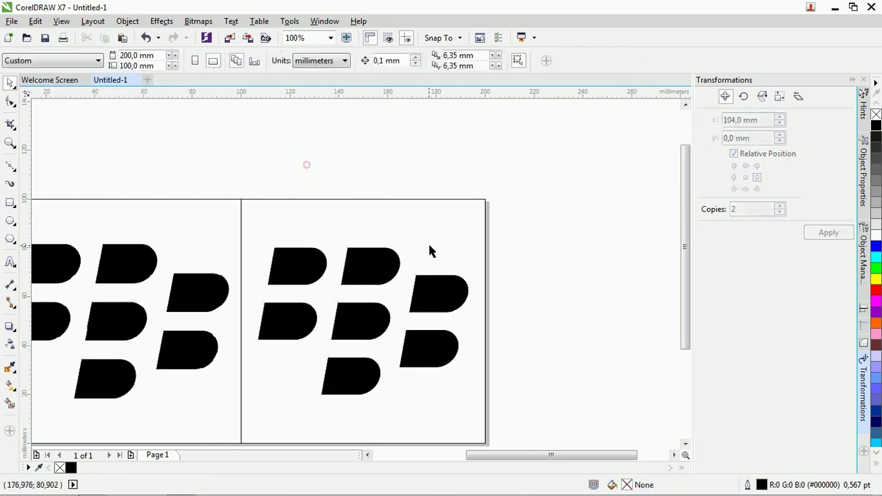
scroll(336, 317, "down", 1)
scroll(296, 332, "up", 1)
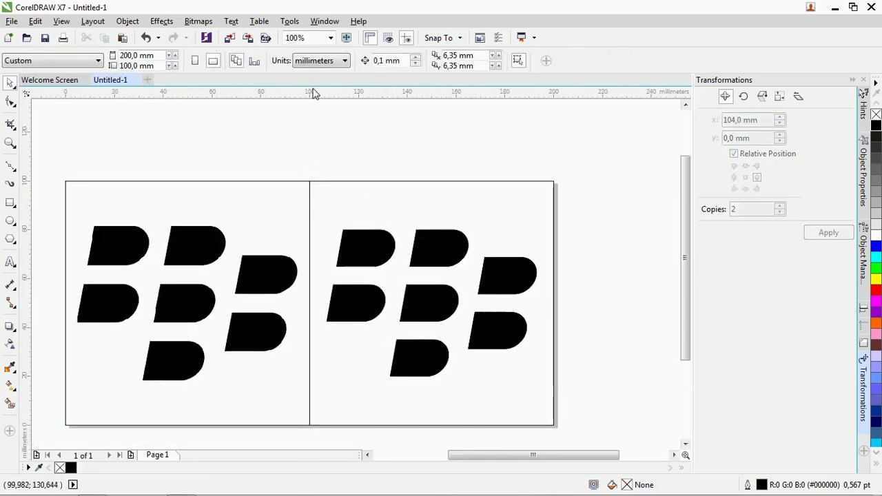